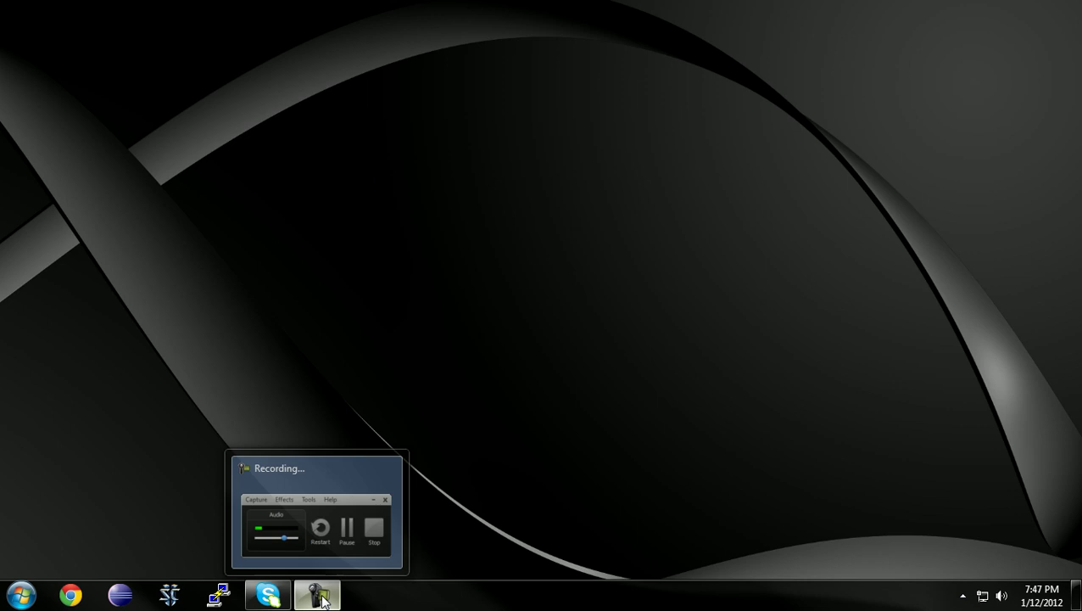
- Unpin Skype, StarCraft II and Eclipse from the taskbar using each icon's jump list
drag(317, 594, 446, 587)
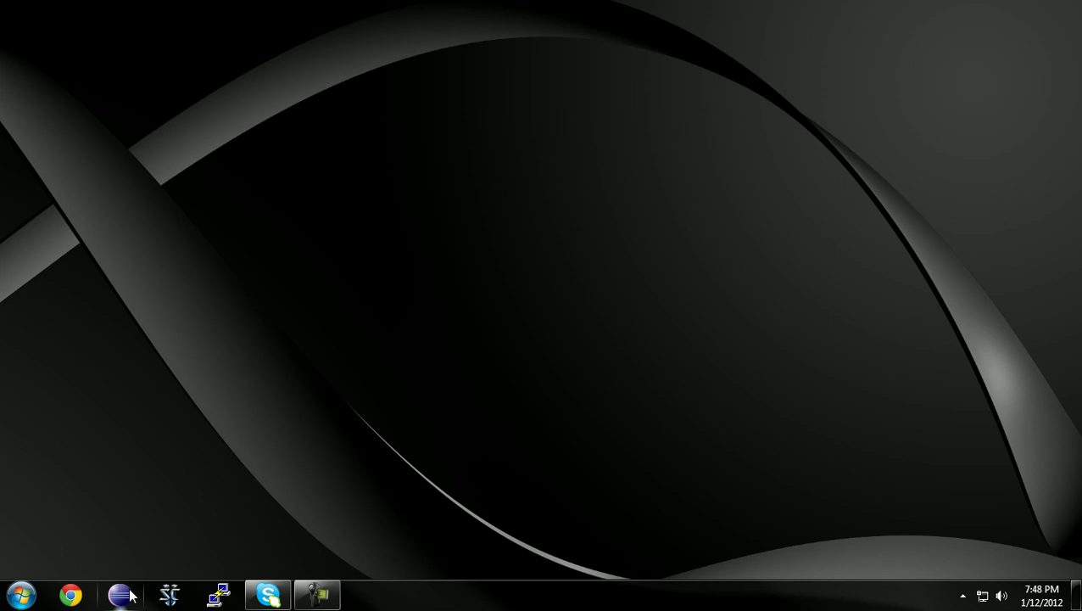
right_click(317, 594)
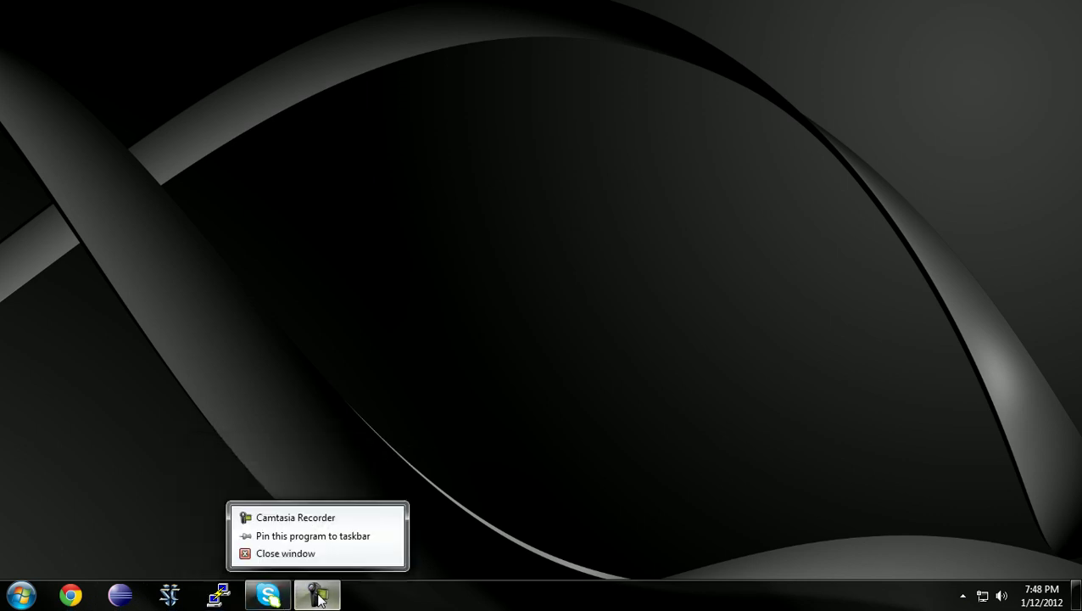
right_click(266, 595)
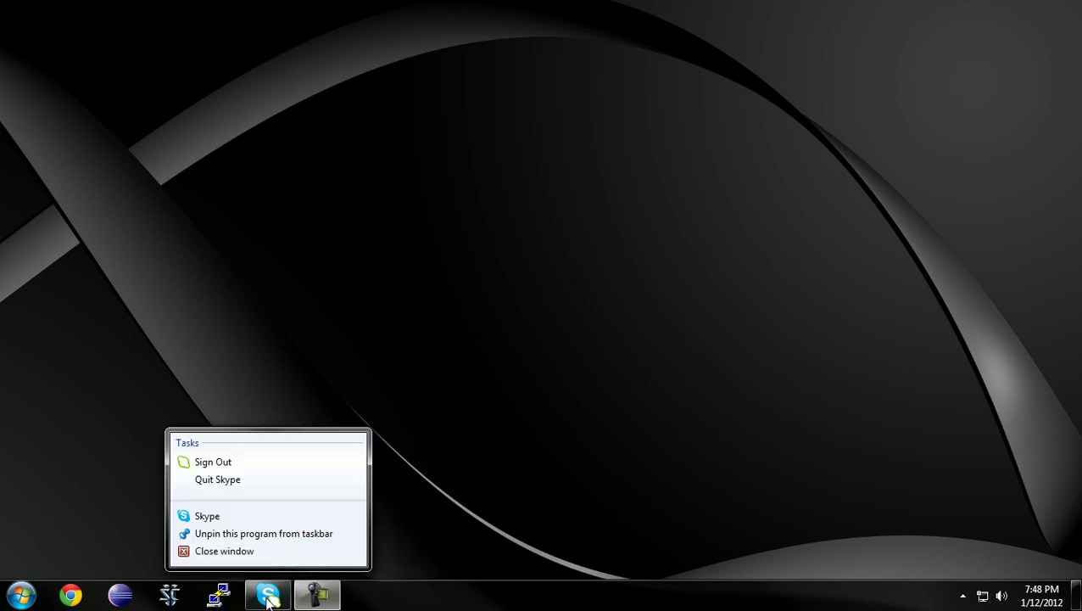
click(247, 536)
right_click(176, 588)
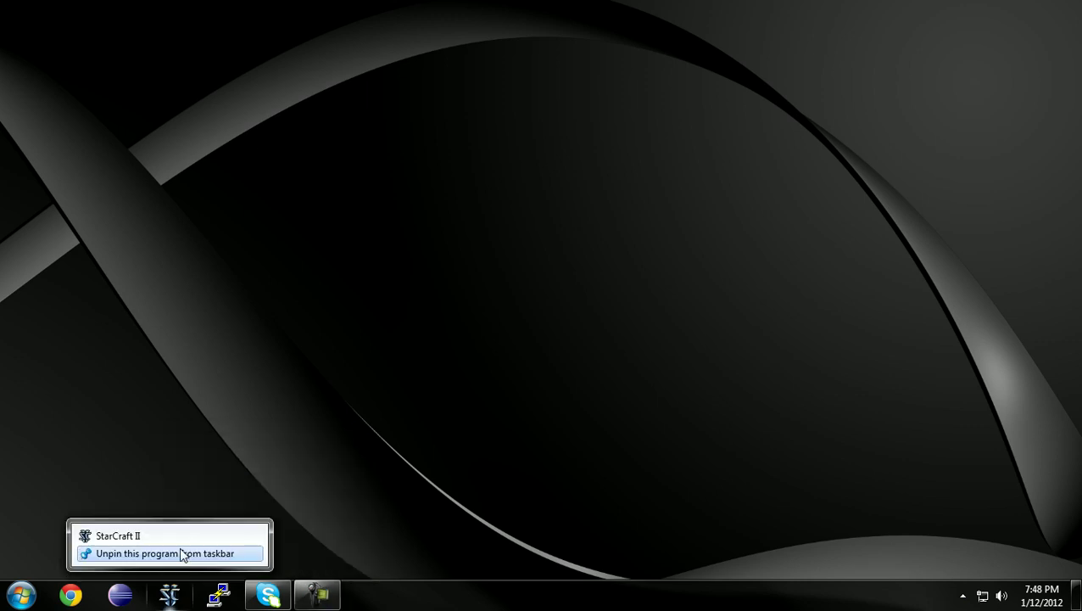
click(181, 553)
right_click(132, 600)
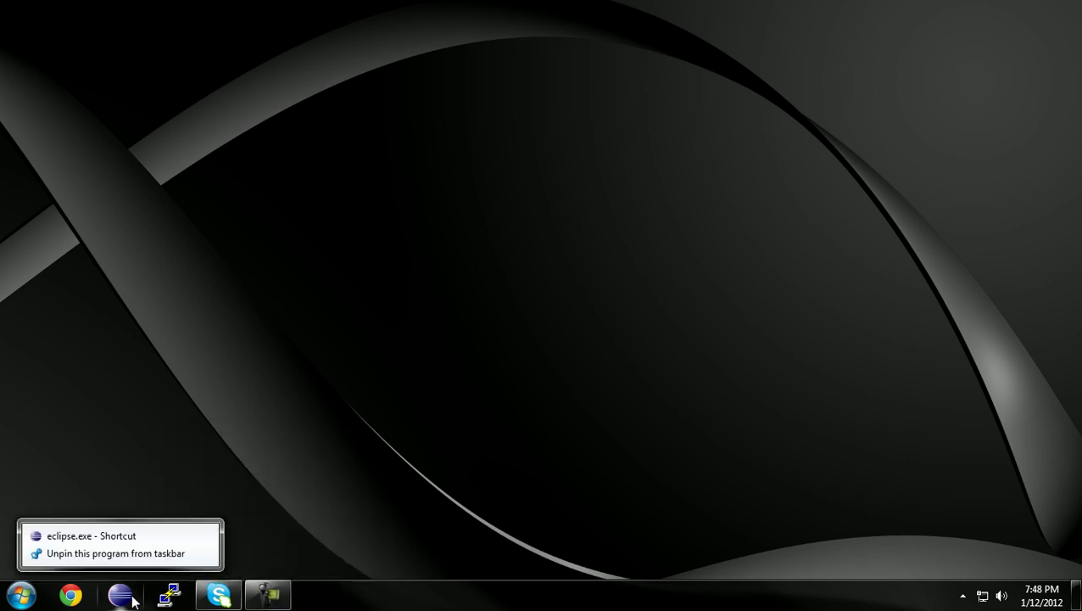
click(109, 553)
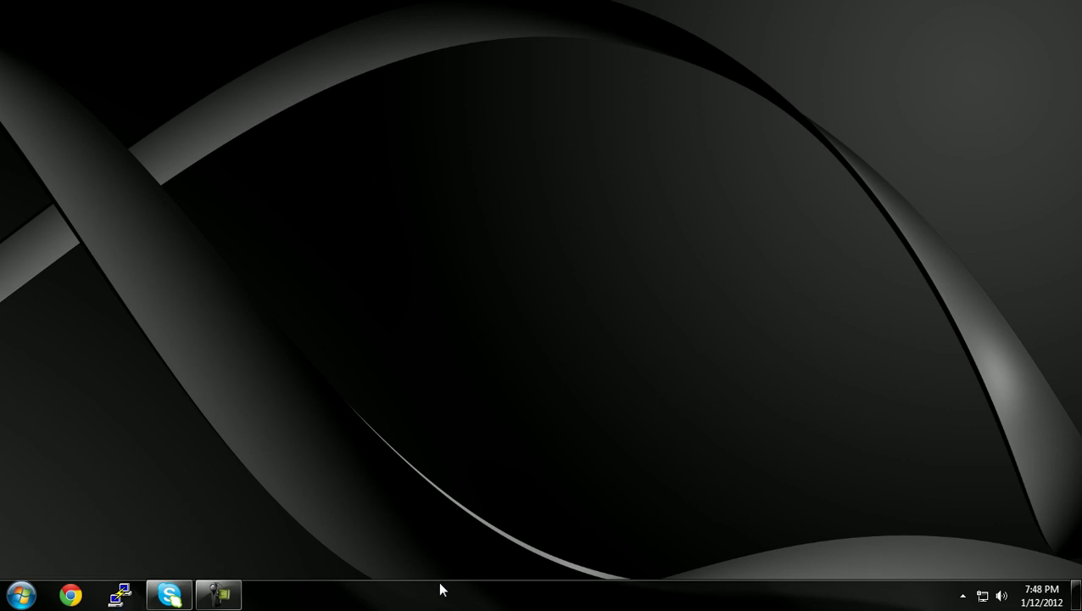
- Unlock the taskbar and switch it to small icons, applying the change
right_click(376, 600)
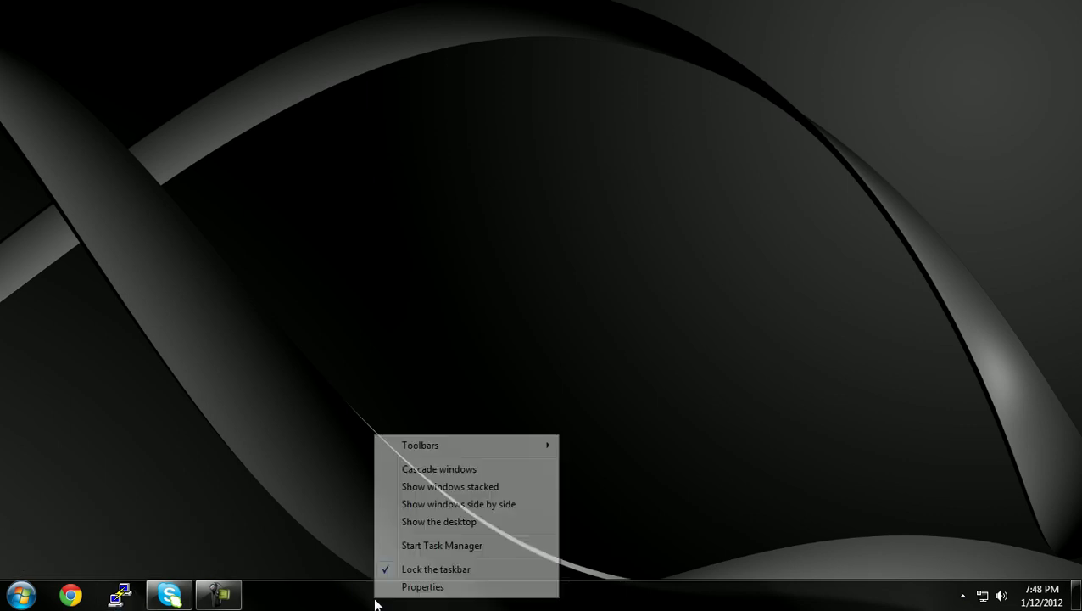
click(424, 569)
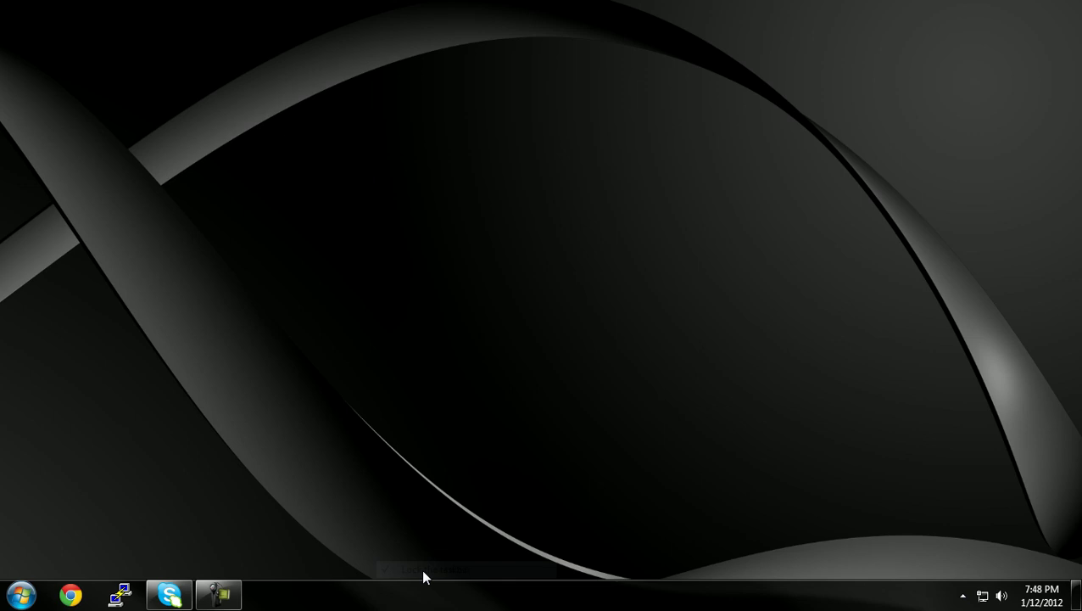
right_click(303, 604)
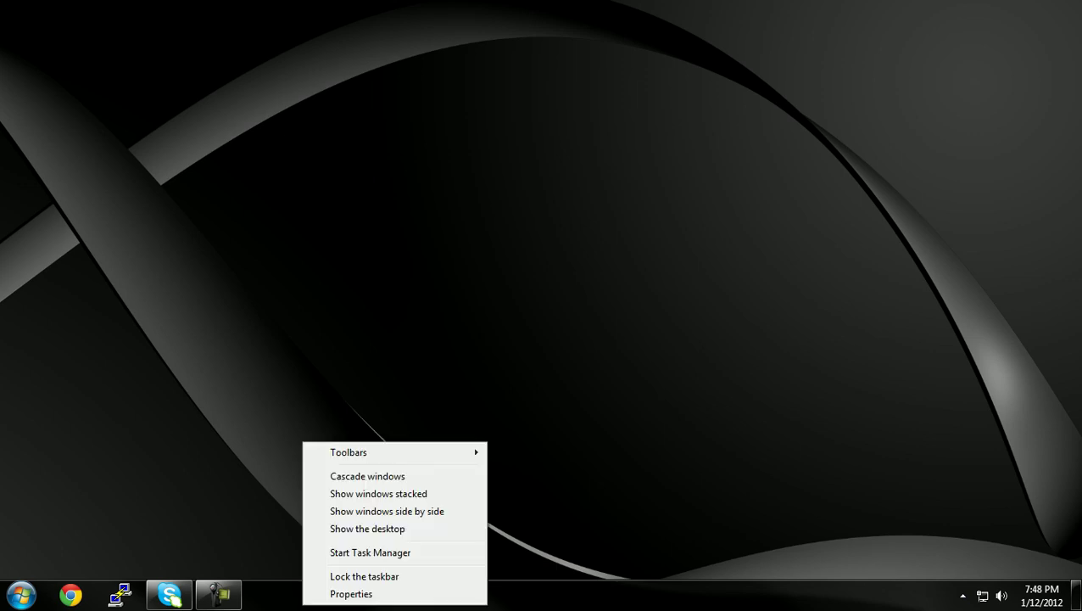
click(349, 597)
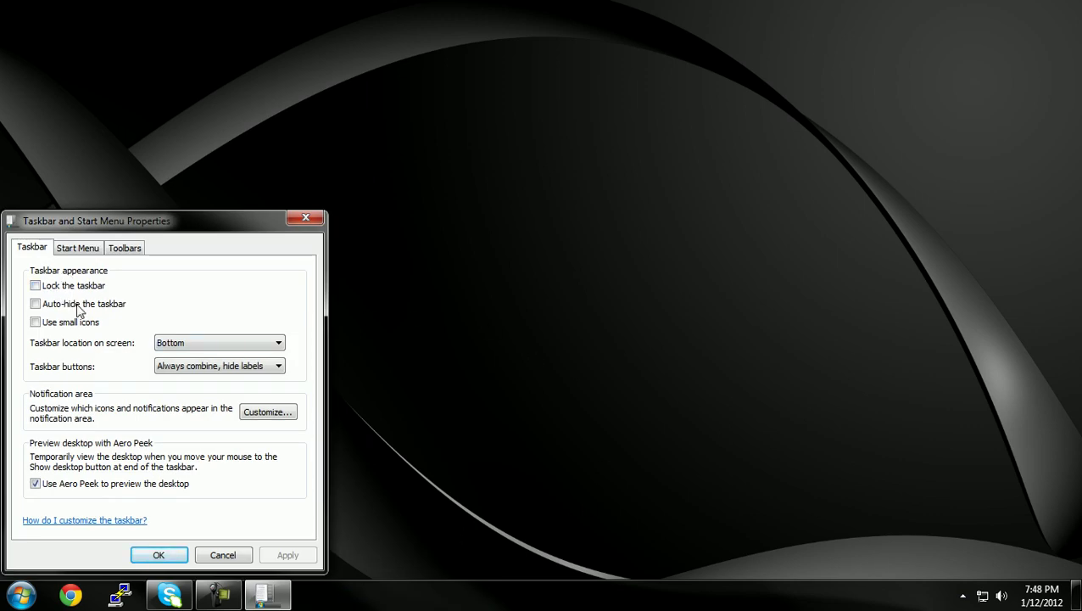
click(35, 323)
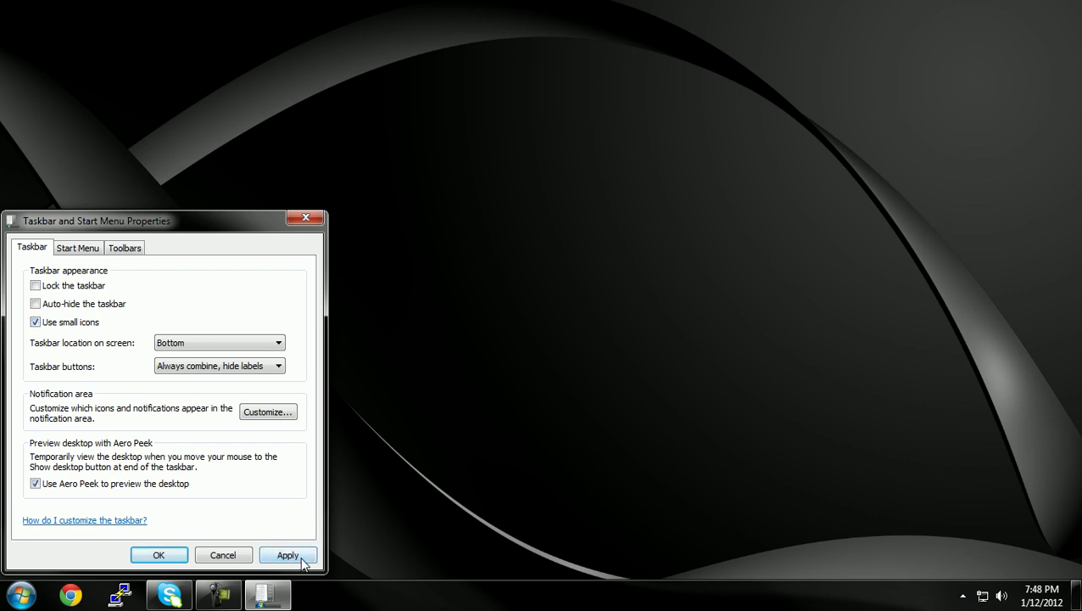
click(304, 555)
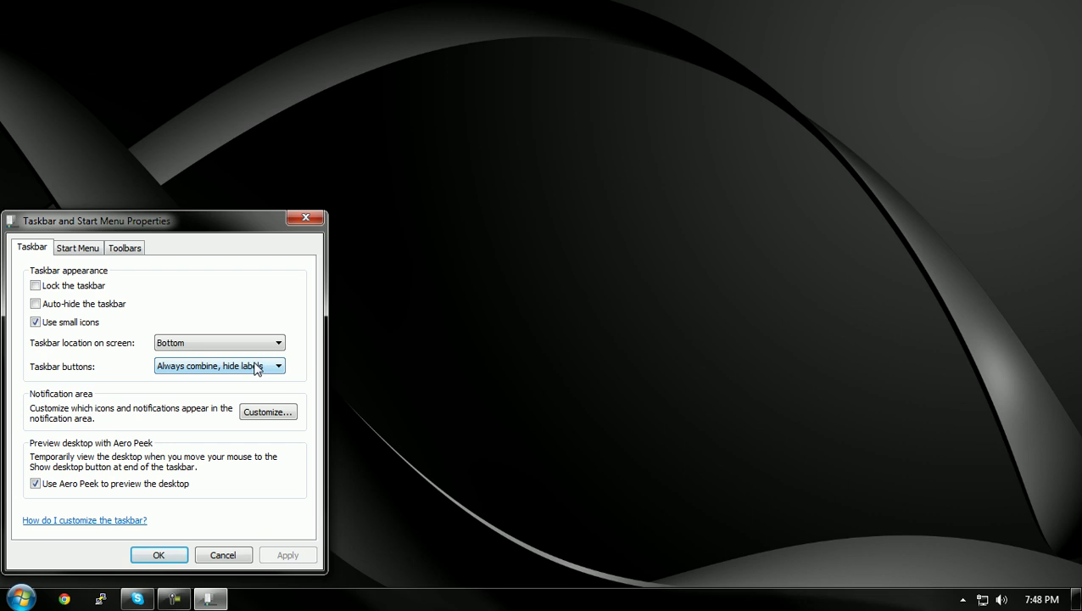
- Set taskbar buttons to 'Combine when taskbar is full' and apply
click(277, 366)
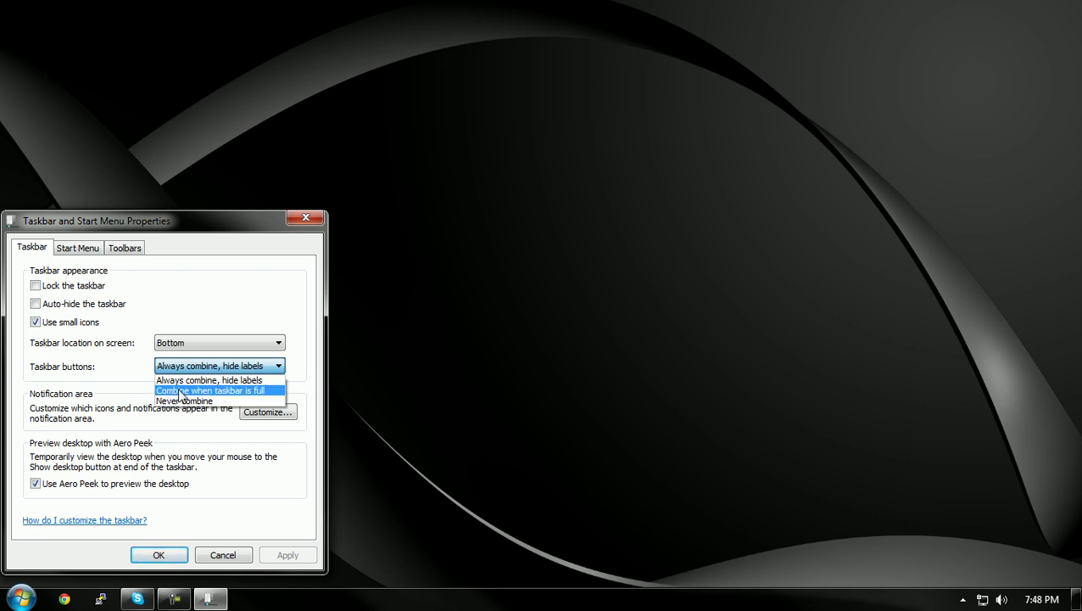
click(182, 391)
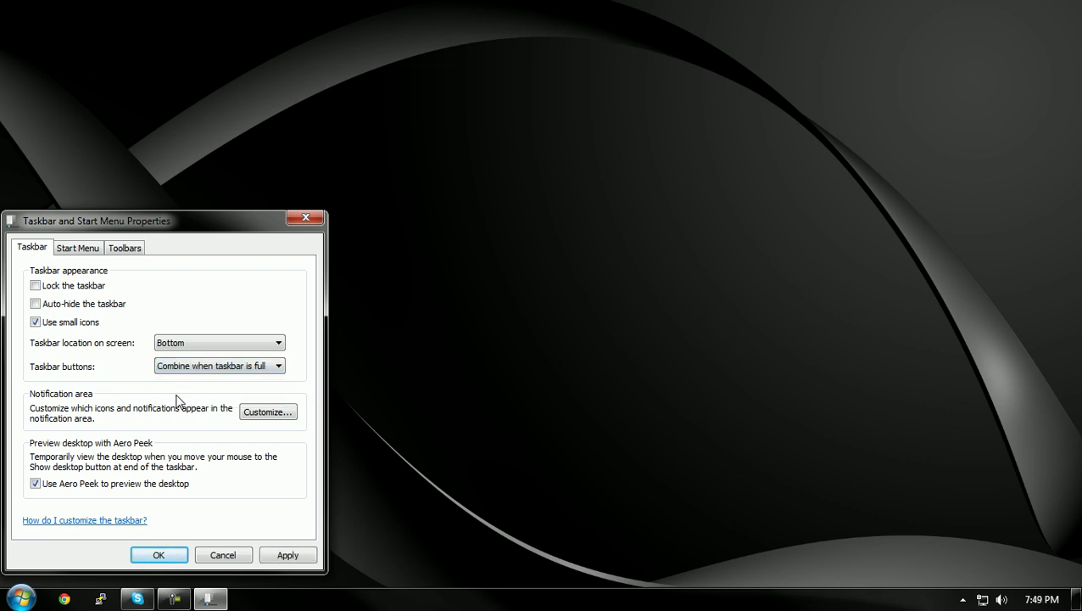
click(290, 560)
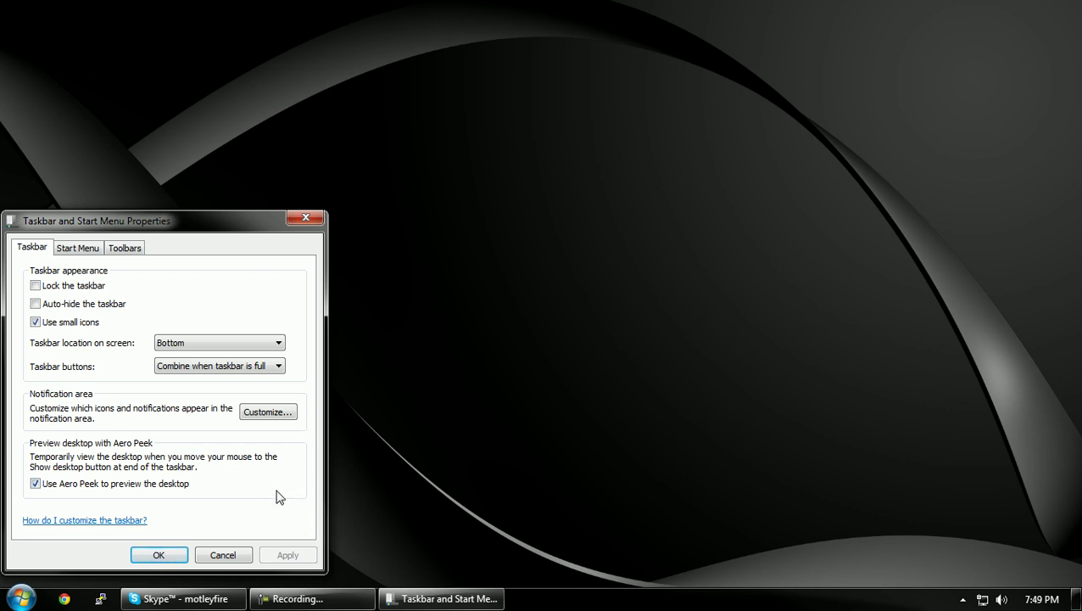
- Close the taskbar properties with OK and drag the Skype button to the first taskbar position
click(159, 555)
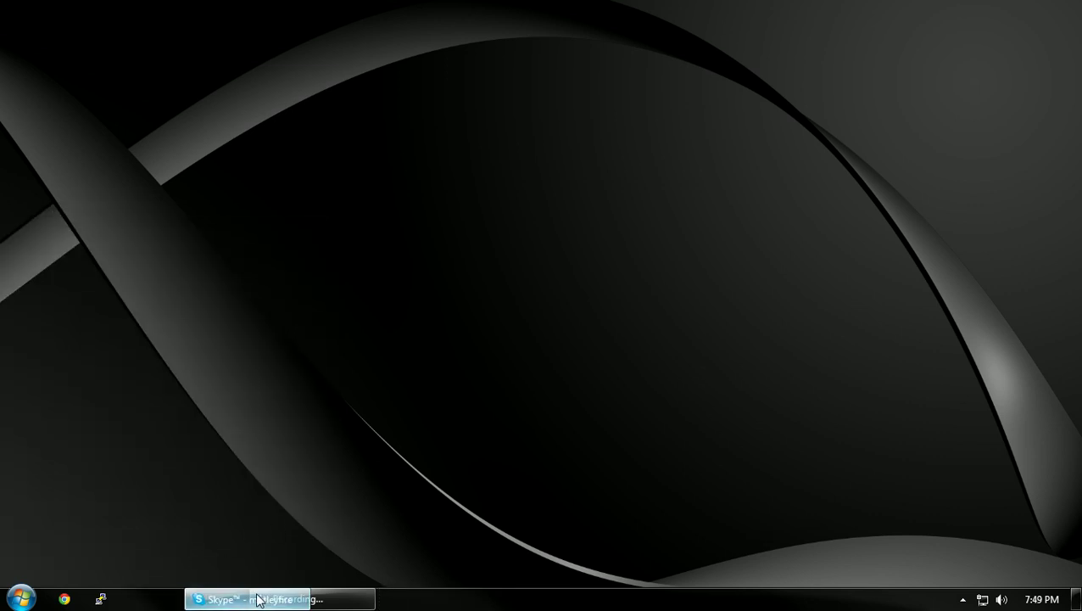
drag(259, 600, 383, 598)
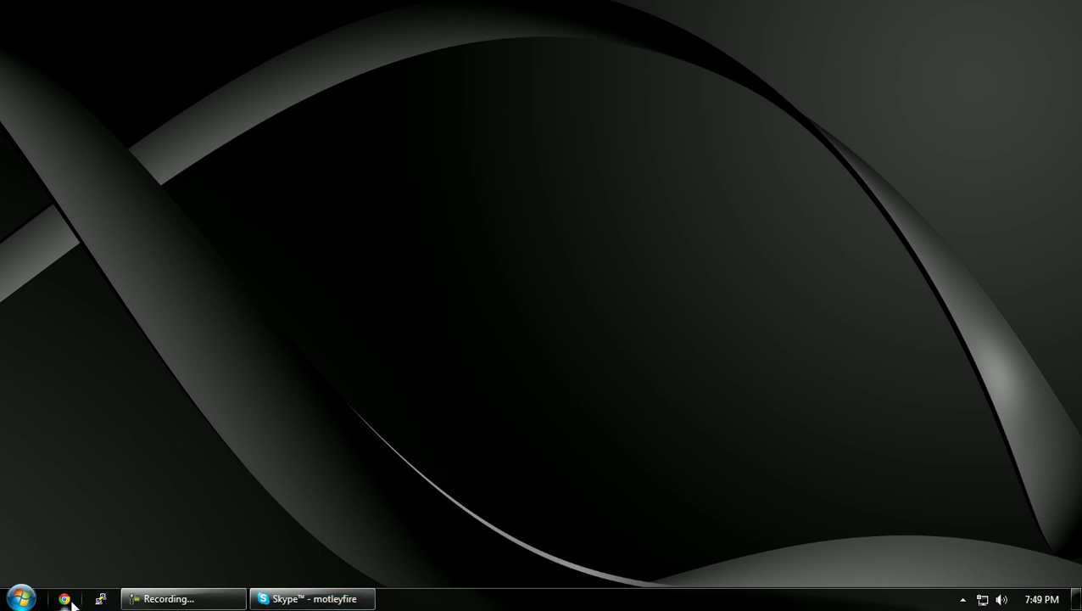
mouse_move(289, 601)
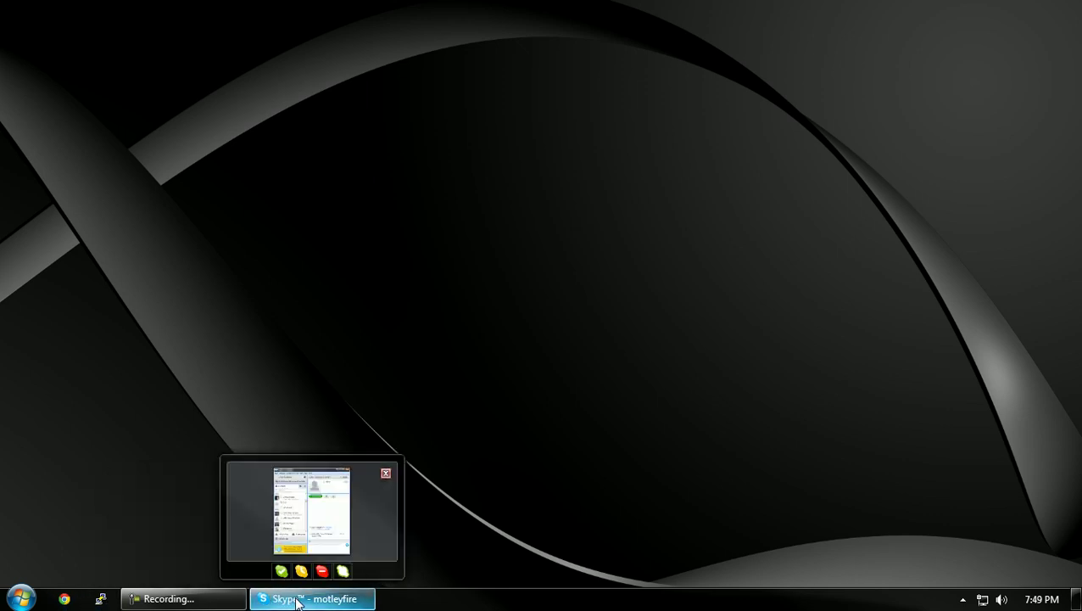
drag(297, 599, 101, 599)
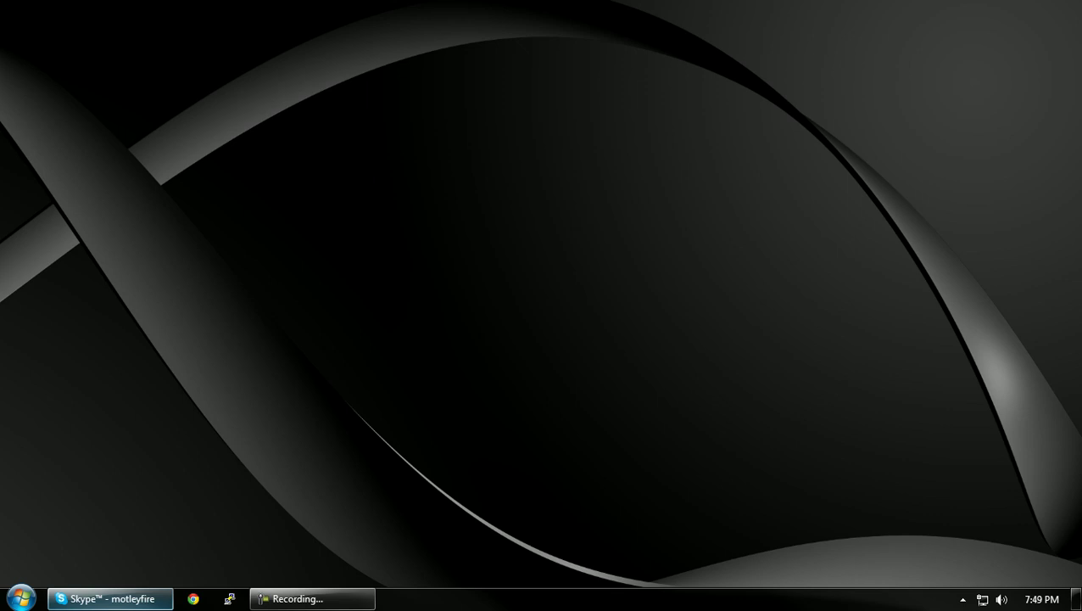
mouse_move(73, 602)
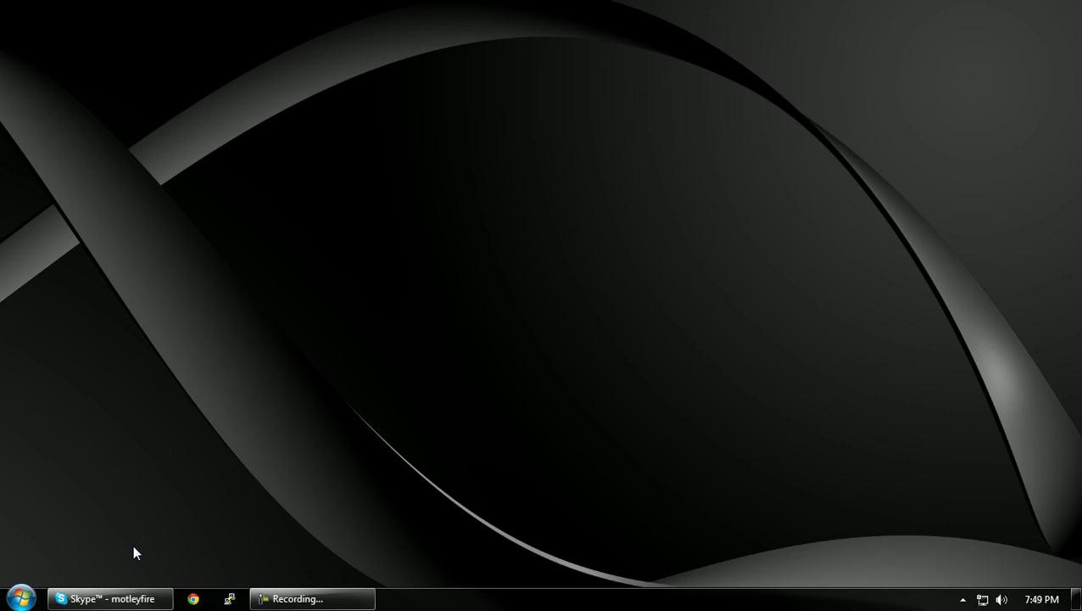
- Open Local Disk (C:) and create a new folder named quickLaunch
click(22, 599)
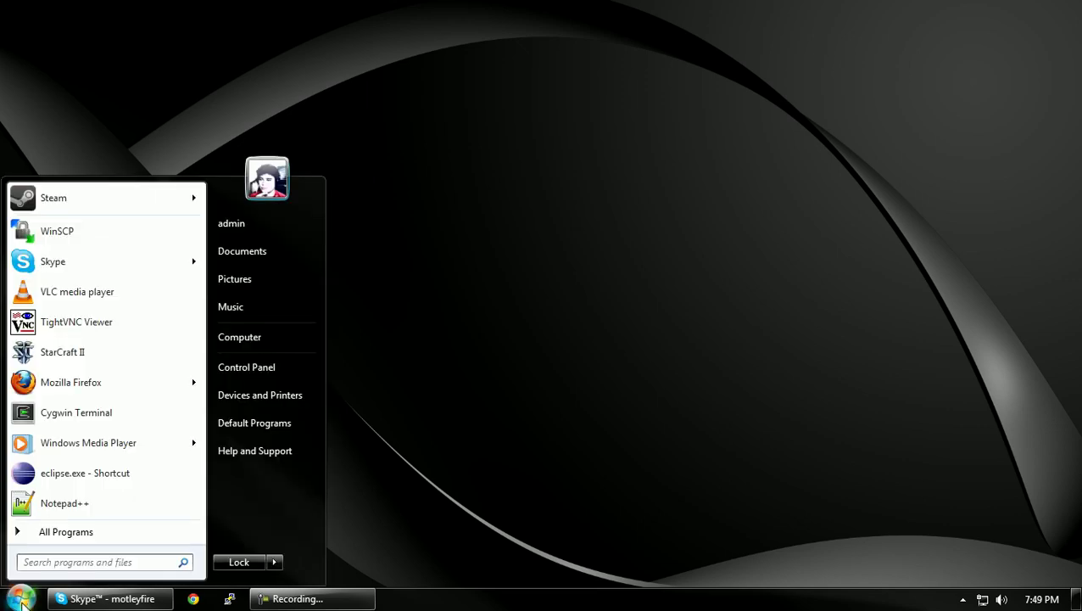
click(254, 337)
double_click(212, 174)
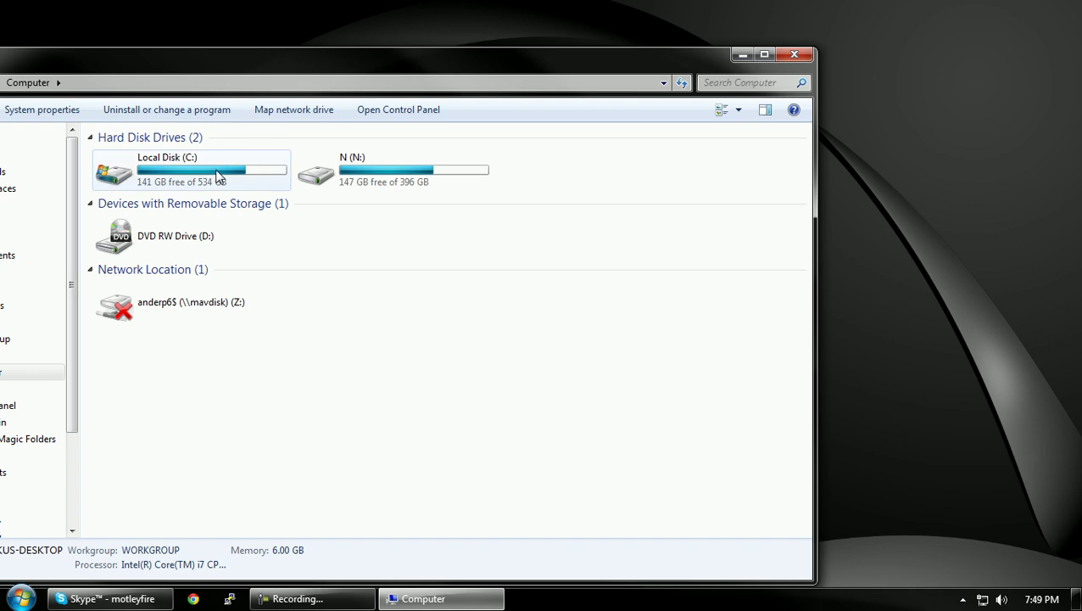
scroll(374, 276, down, 12)
scroll(374, 276, up, 12)
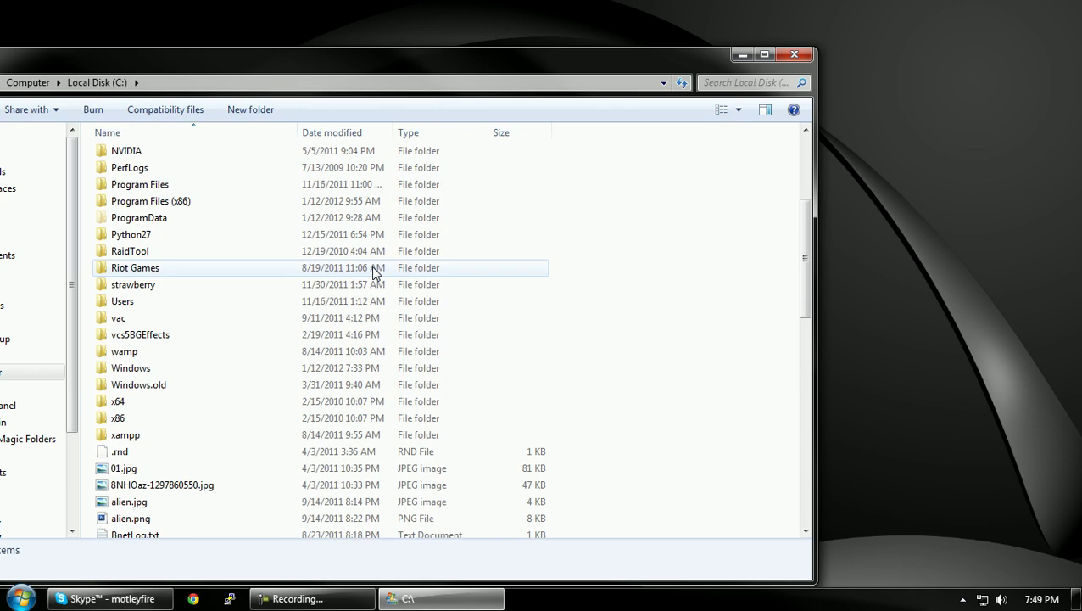
right_click(592, 276)
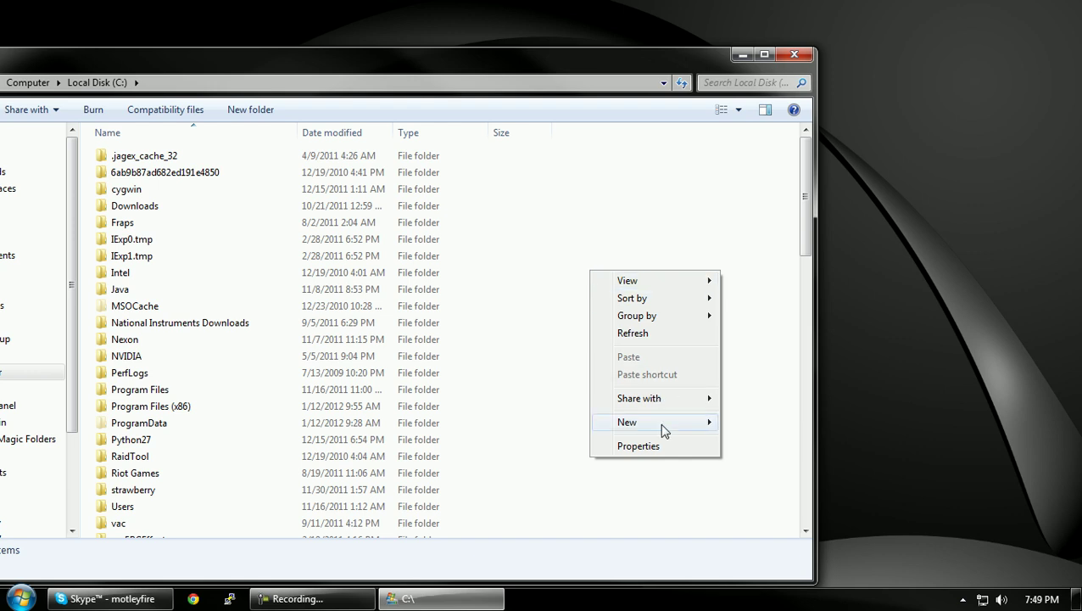
mouse_move(661, 428)
click(770, 433)
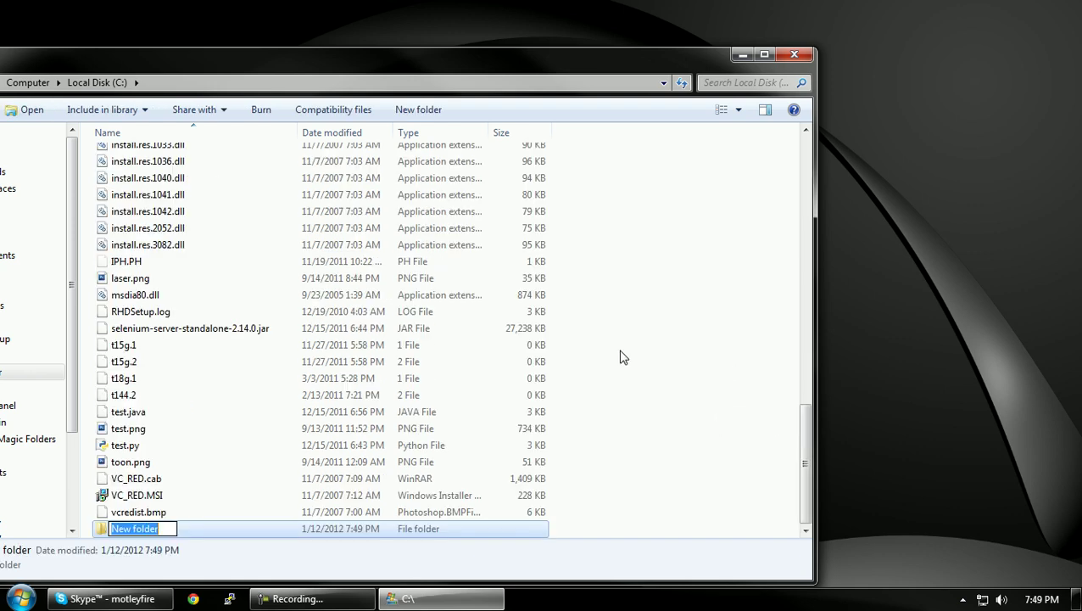
text(quickLaunch)
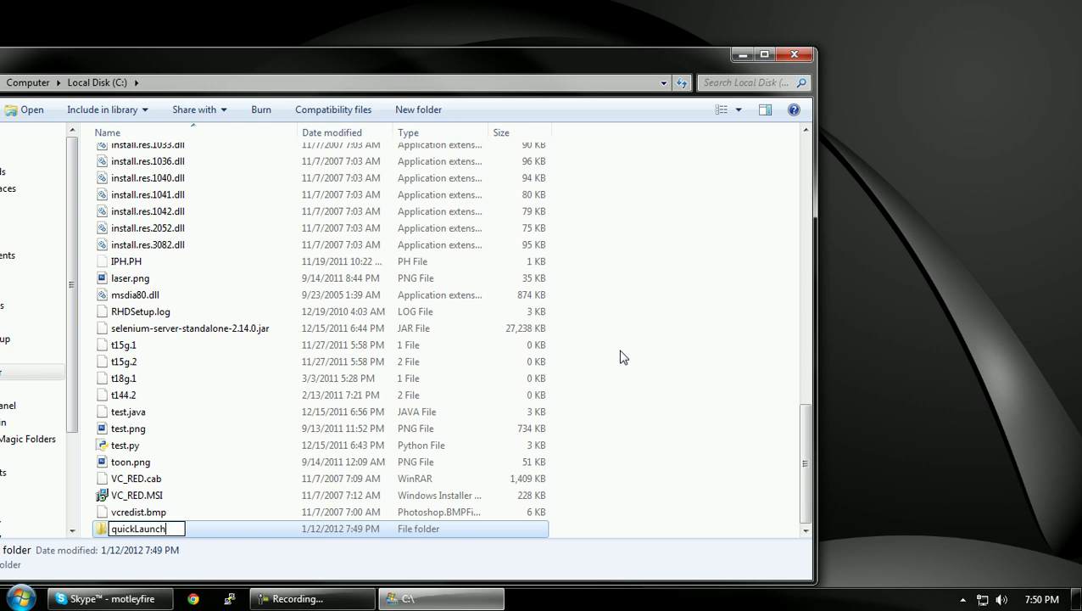
key(Return)
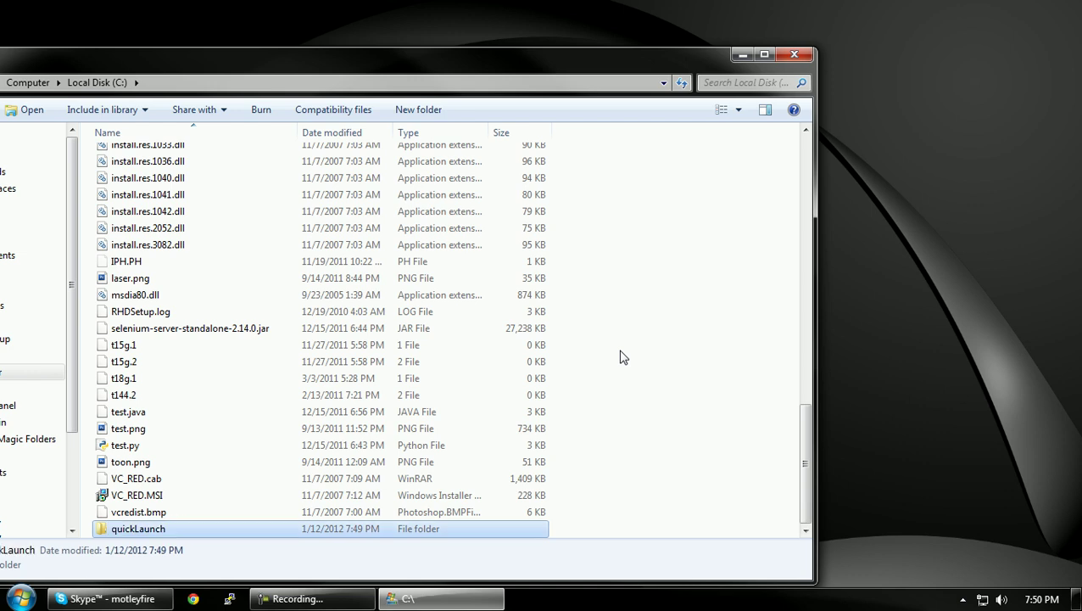
- Create a second folder, rename it 'space', and move the Explorer window fully on screen
right_click(666, 467)
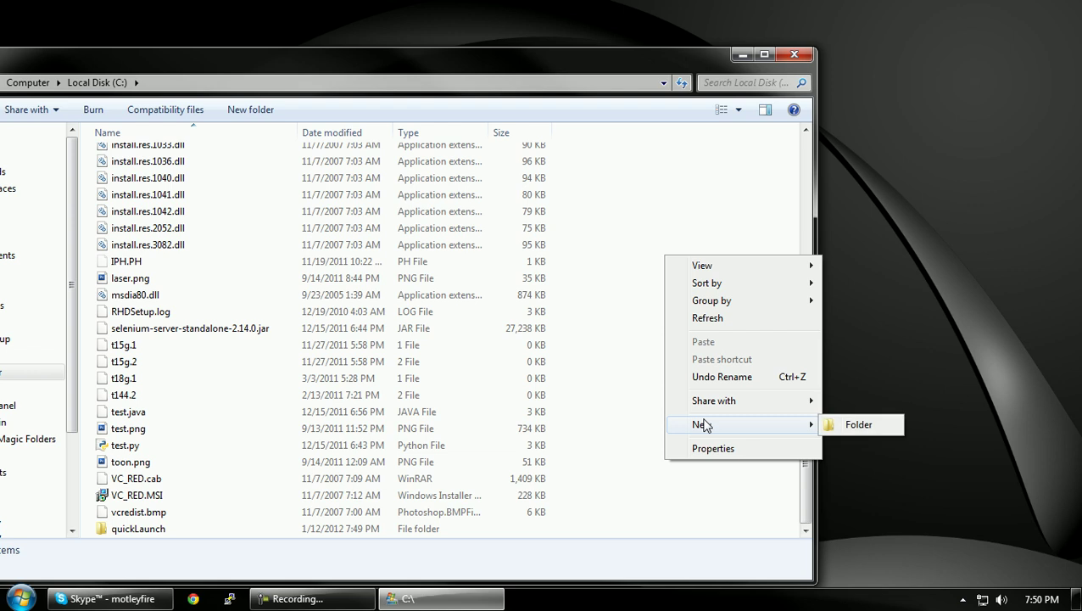
mouse_move(816, 425)
click(861, 425)
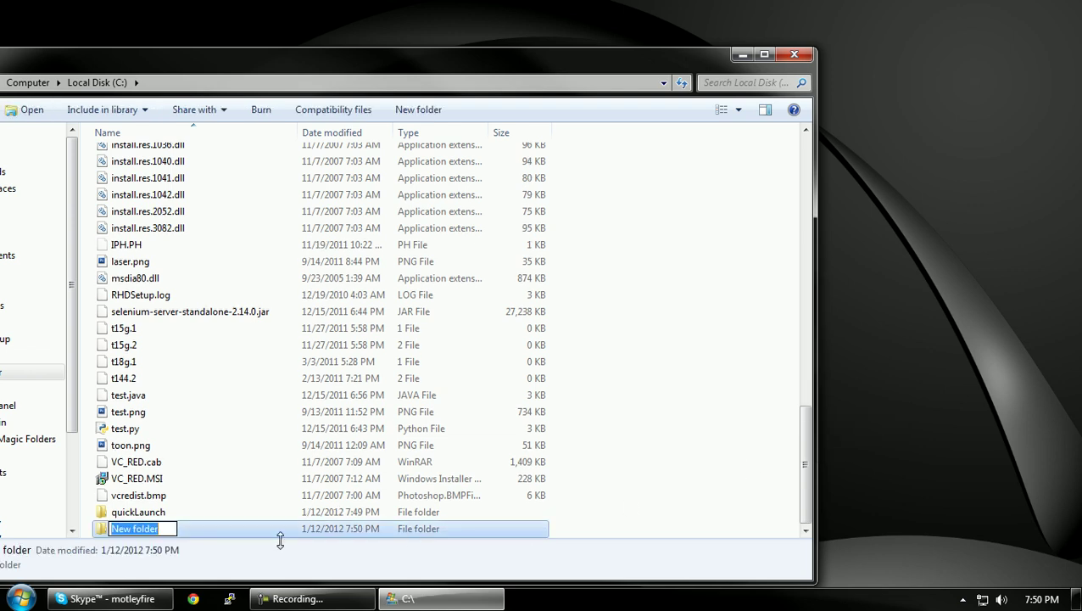
click(151, 585)
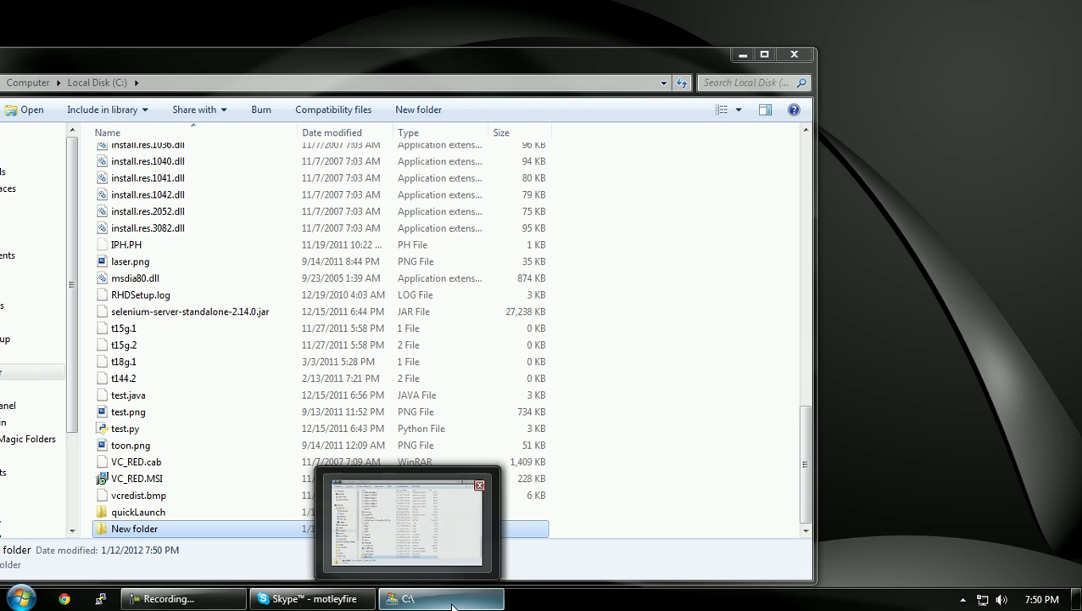
mouse_move(116, 599)
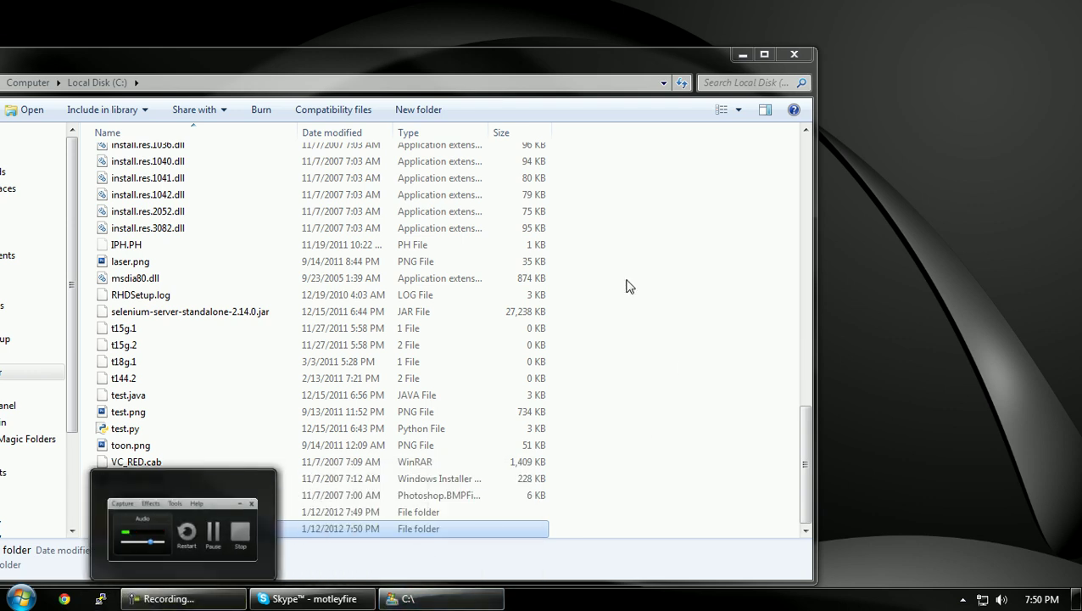
click(141, 544)
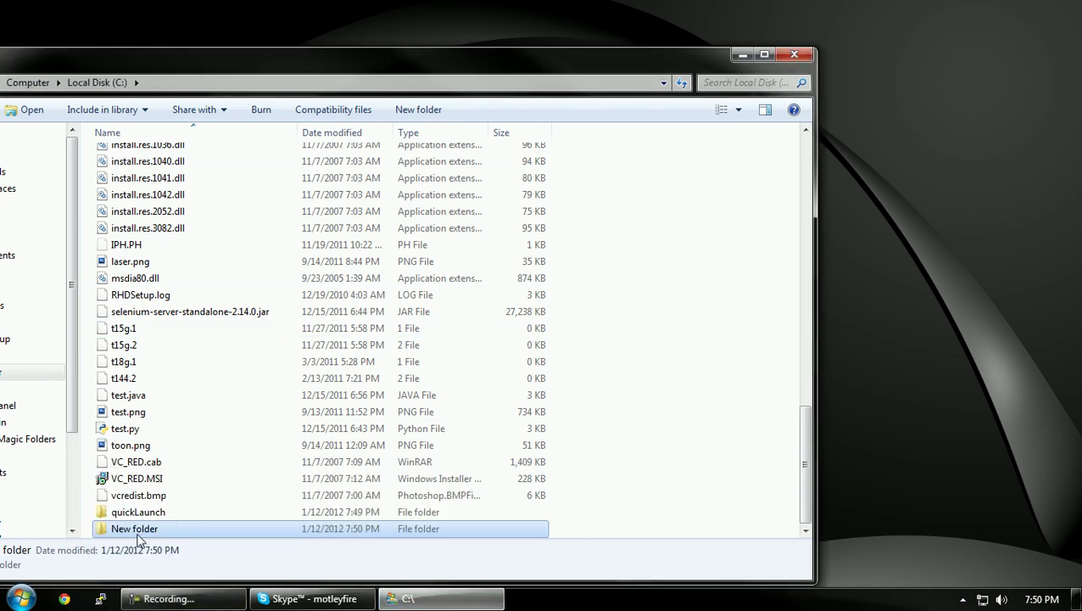
right_click(132, 532)
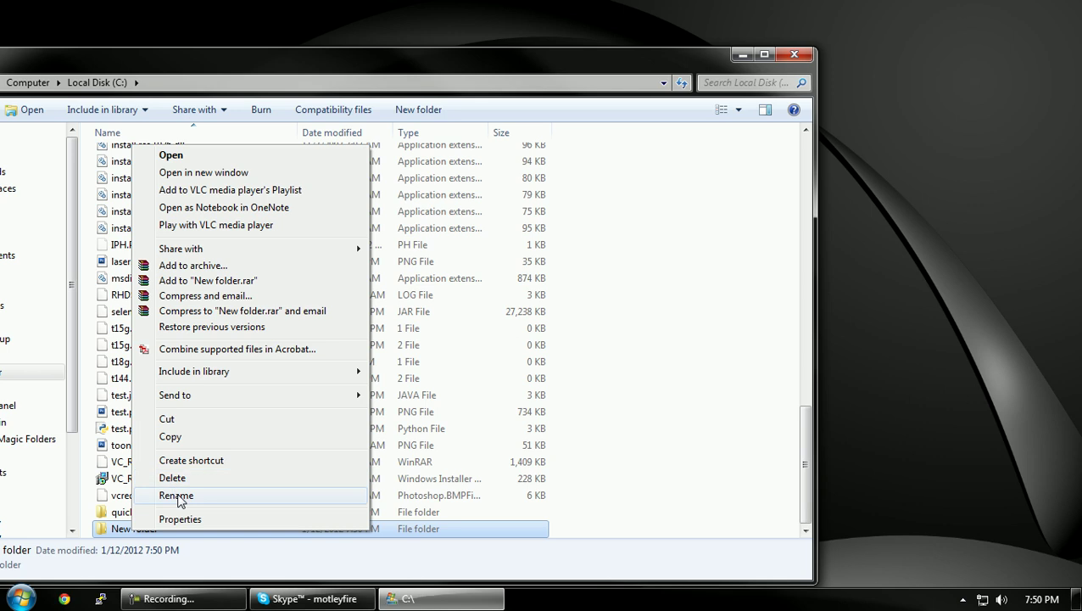
click(177, 497)
text(space)
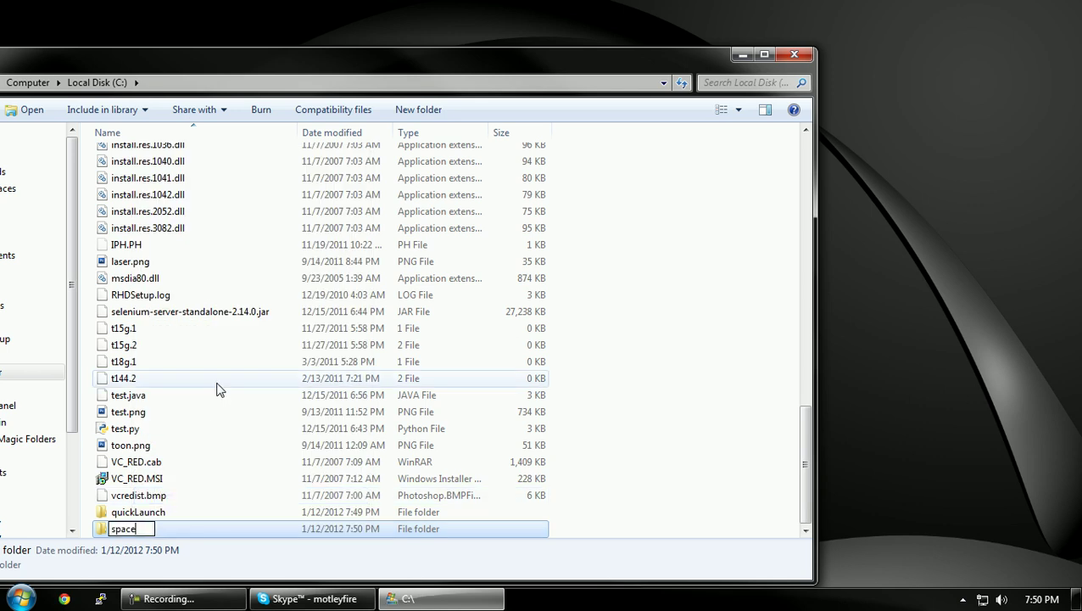
key(Return)
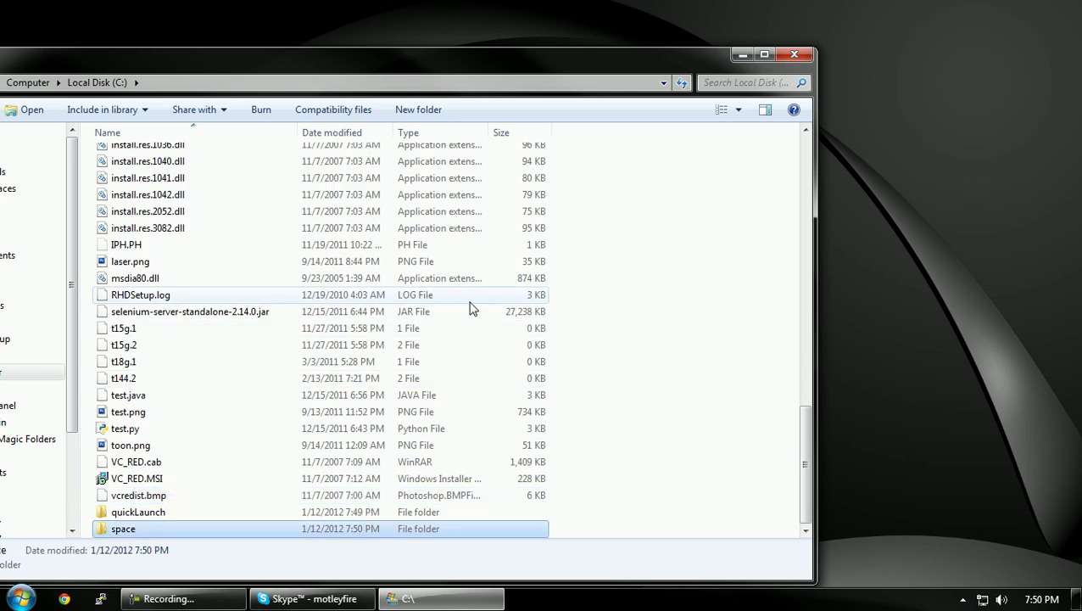
drag(458, 67, 620, 43)
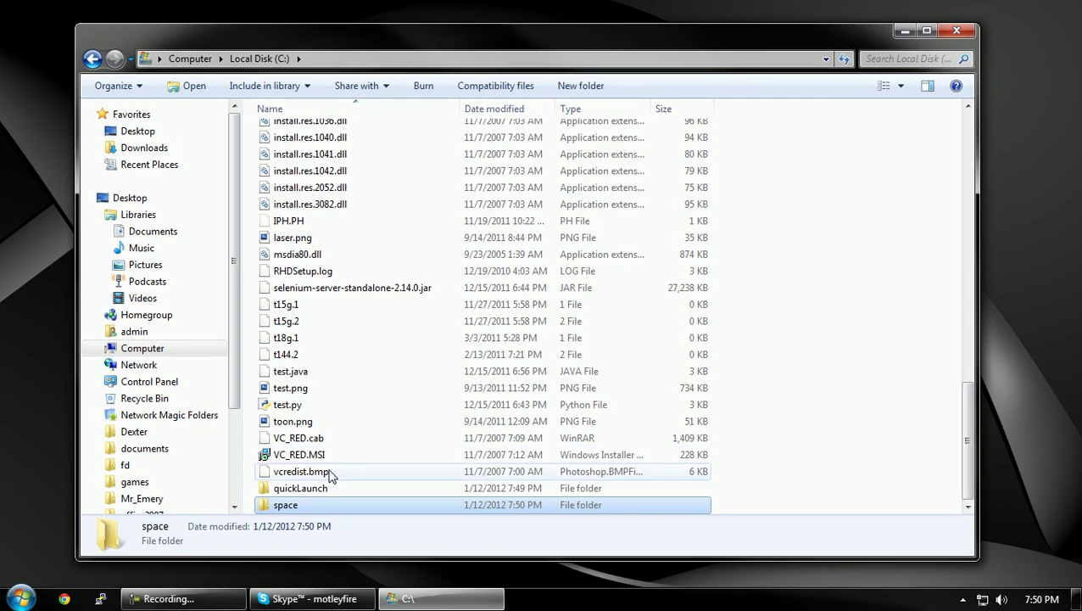
- Open the quickLaunch folder and try dragging Skype from the Start menu into it
double_click(318, 491)
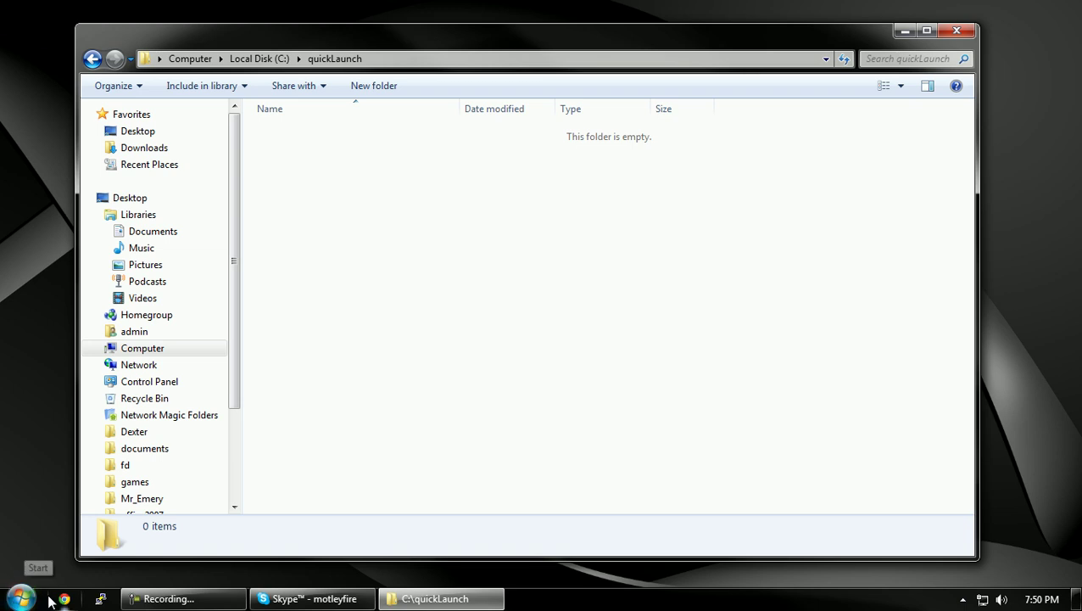
click(21, 598)
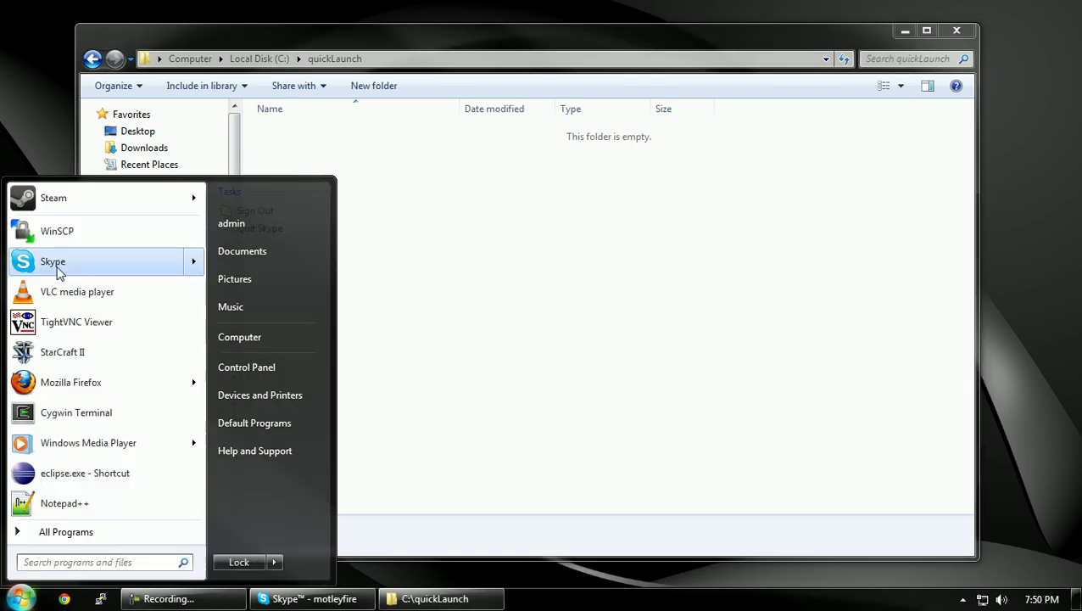
right_click(58, 268)
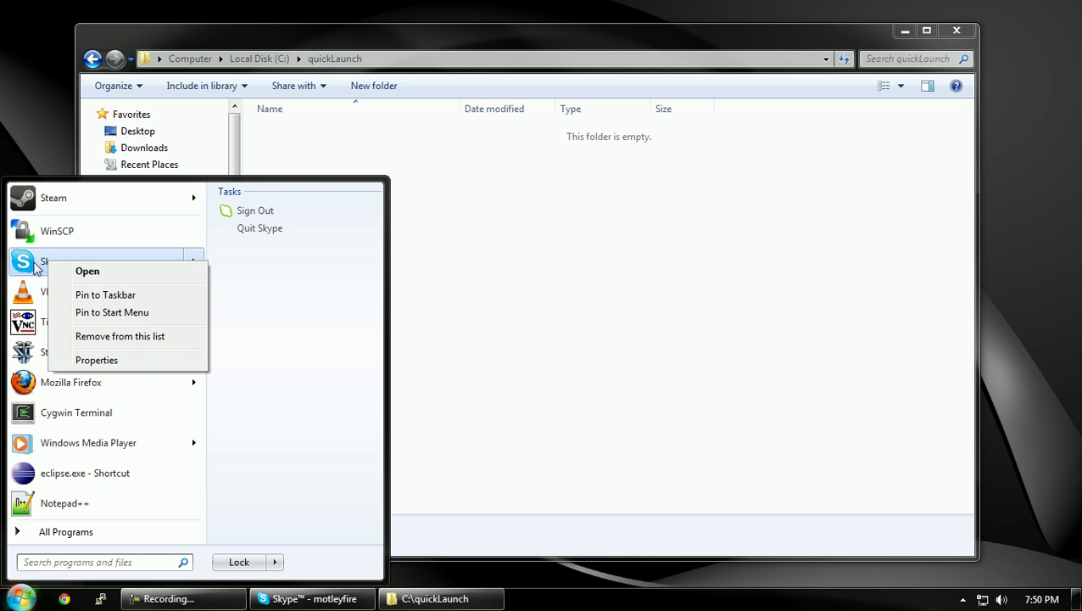
click(35, 266)
drag(36, 267, 65, 260)
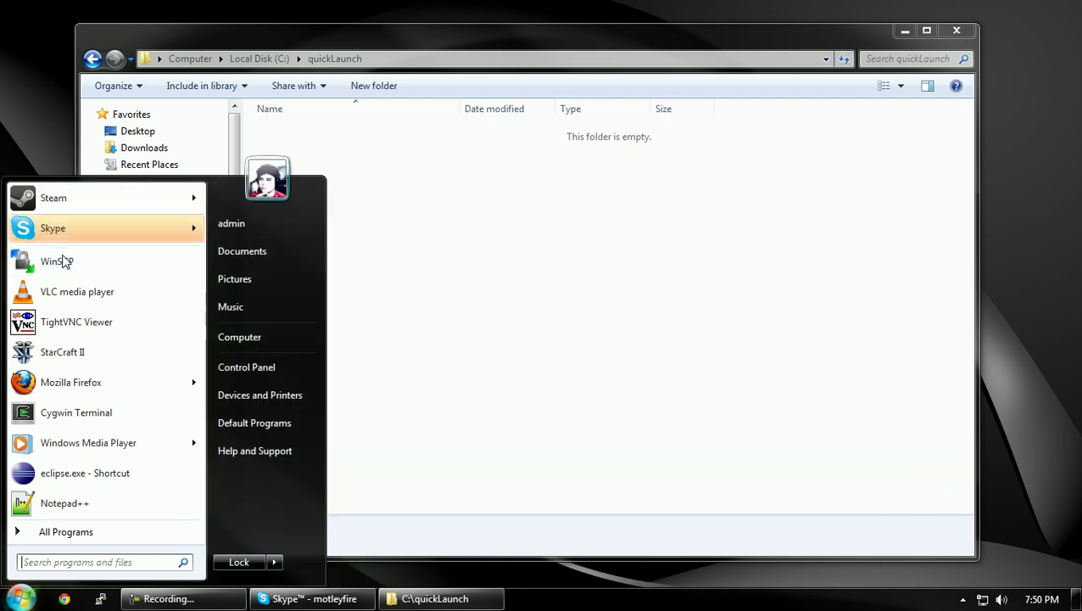
- Browse Program Files (x86)\Skype and Program Files in a second Computer window, then close it
click(86, 537)
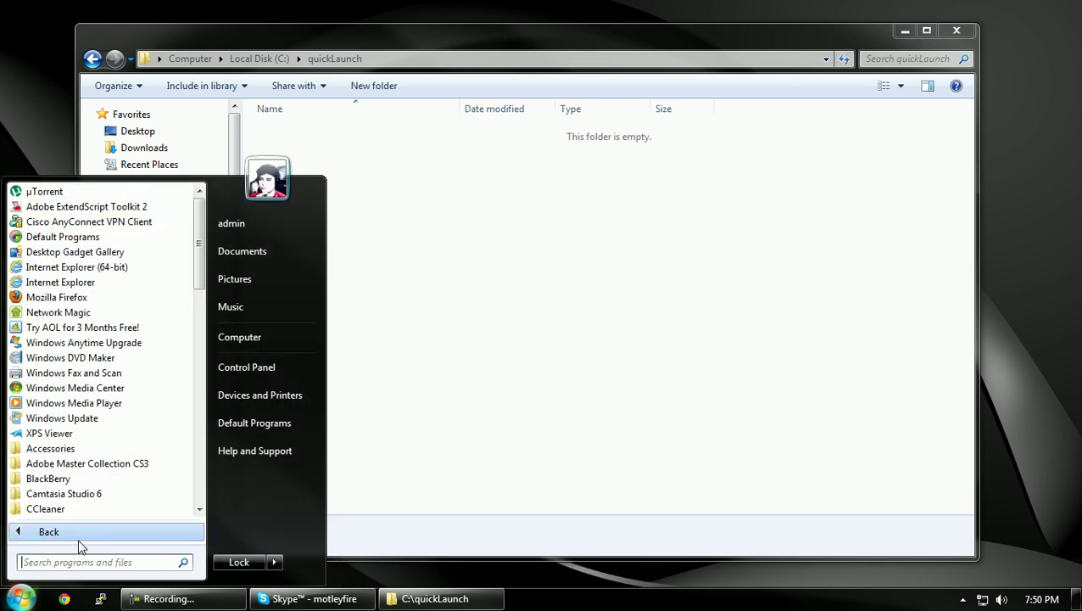
click(267, 339)
double_click(377, 167)
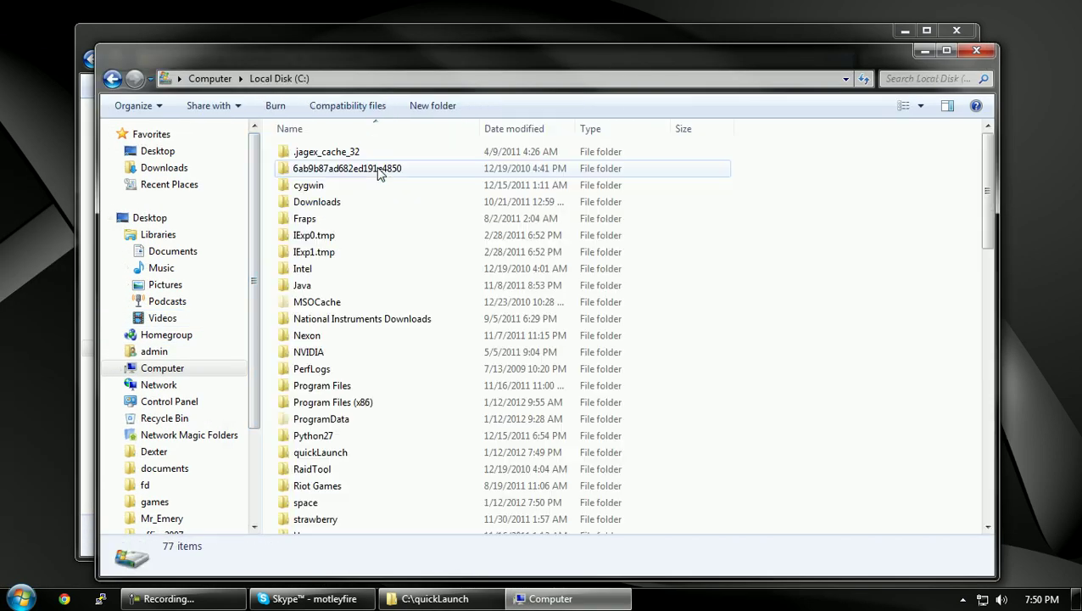
double_click(364, 404)
scroll(464, 354, down, 9)
scroll(464, 355, down, 7)
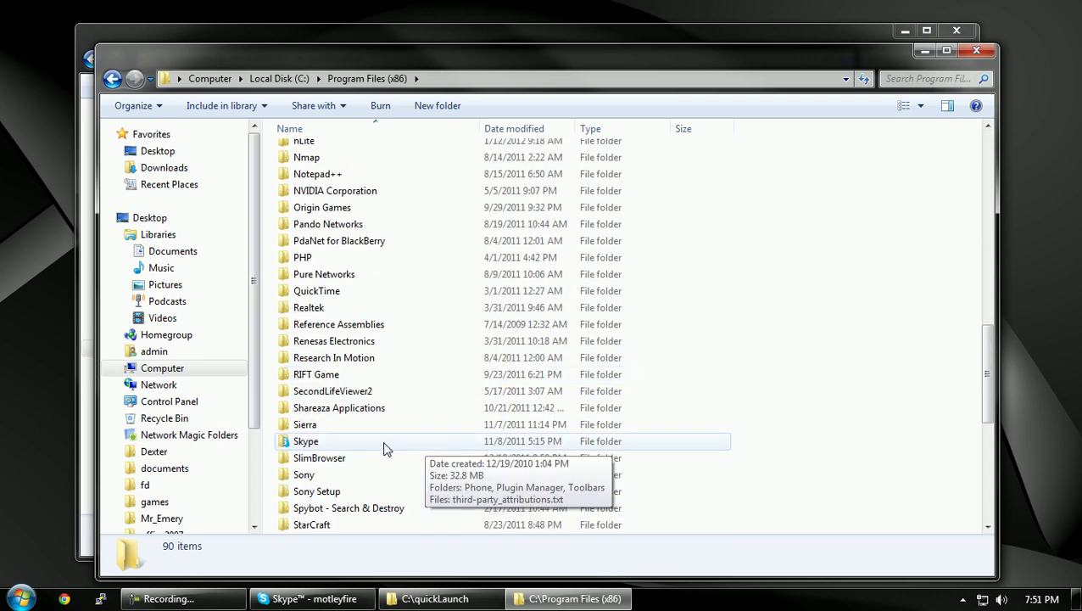
double_click(432, 442)
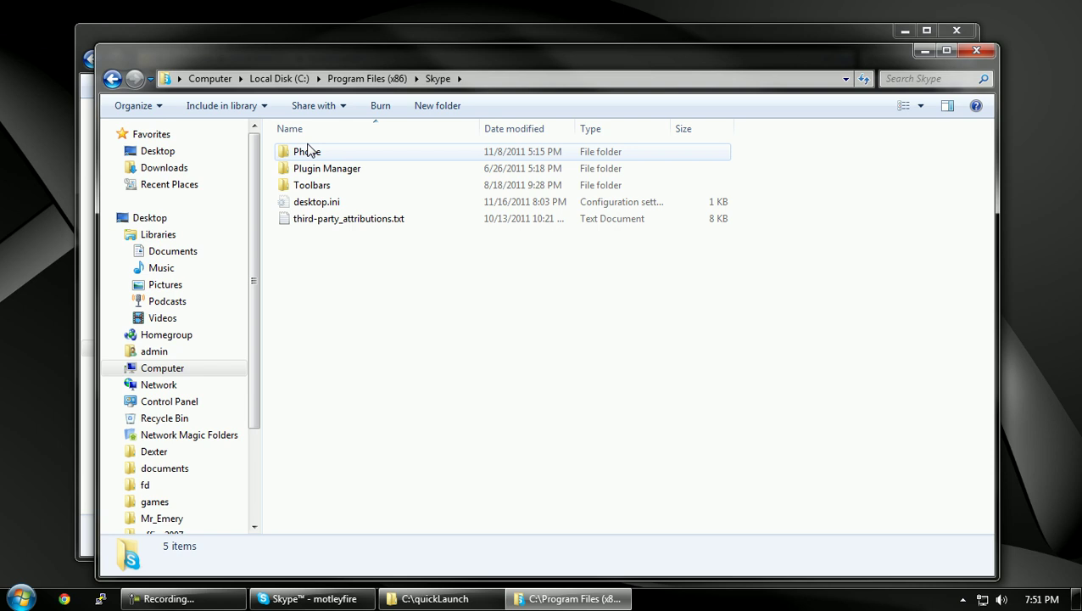
click(113, 79)
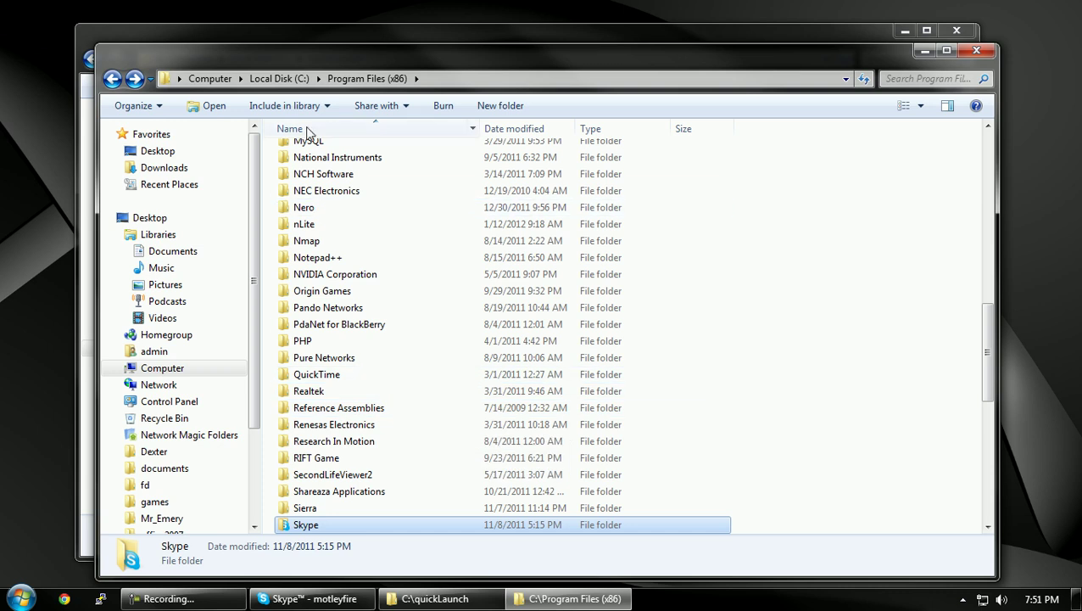
click(112, 78)
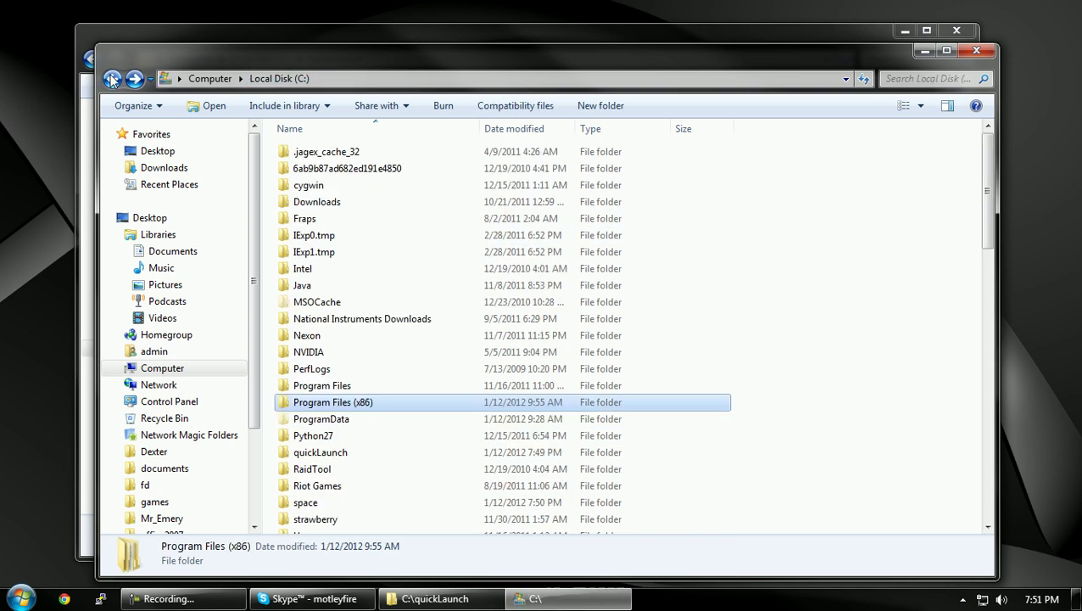
double_click(338, 316)
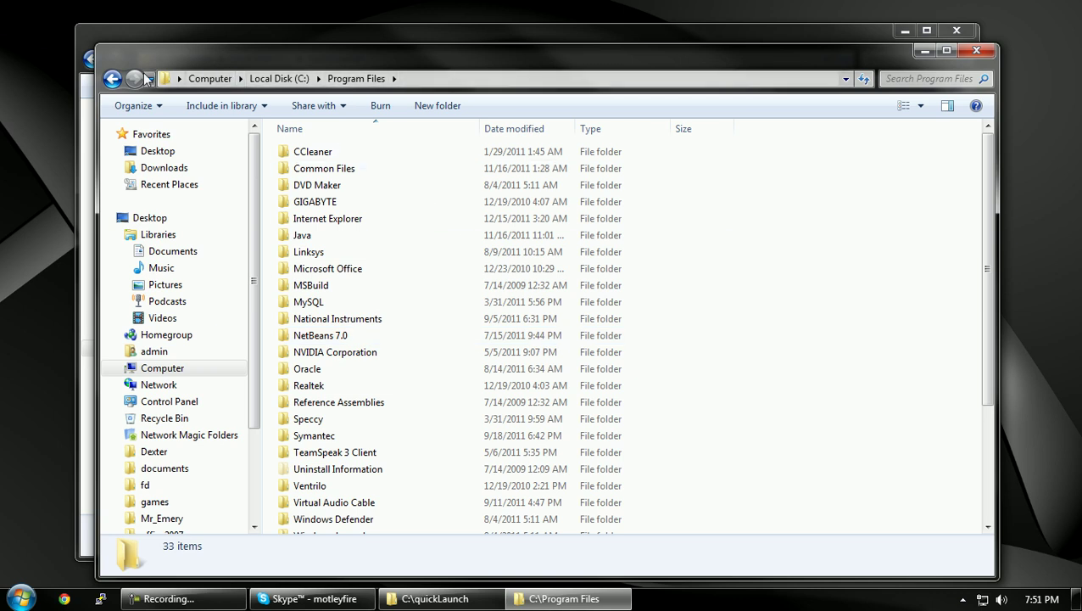
click(117, 79)
click(117, 80)
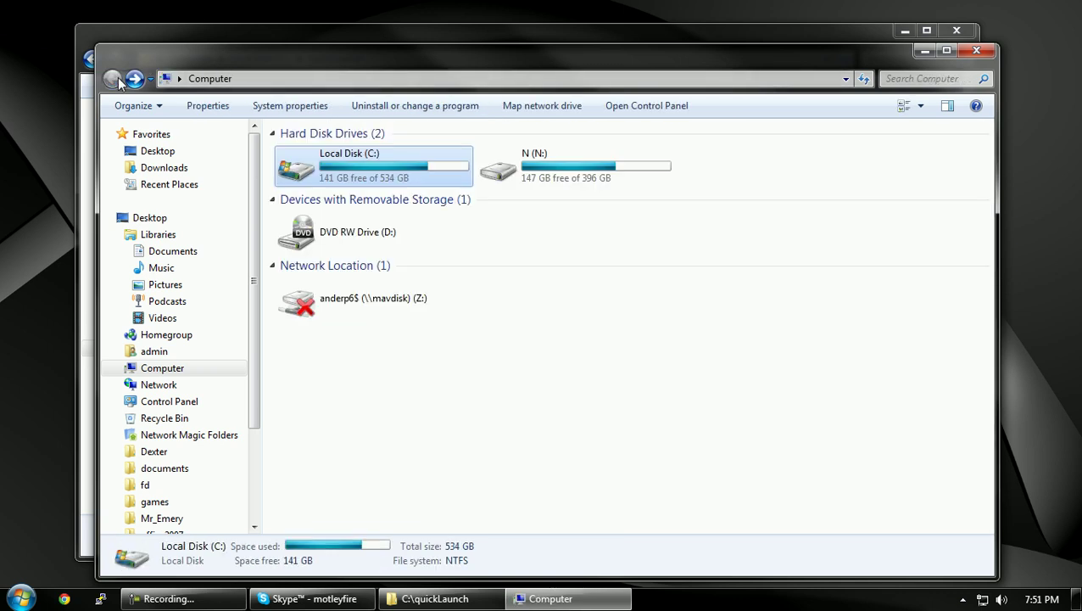
click(976, 50)
- Search Start for chrome, copy Google Chrome, and paste it into quickLaunch as a shortcut
click(18, 600)
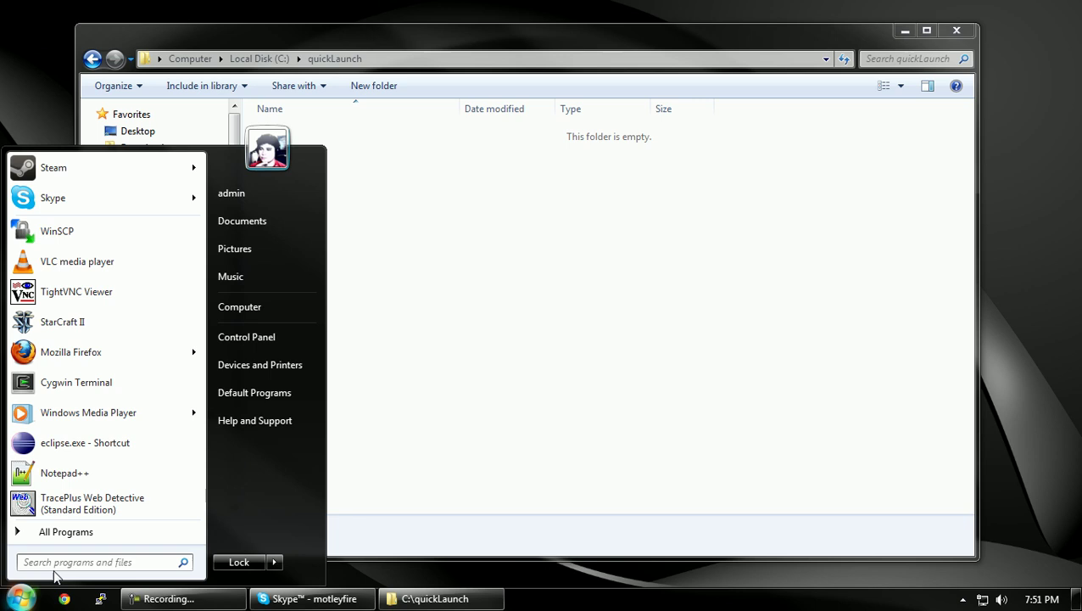
text(chrome)
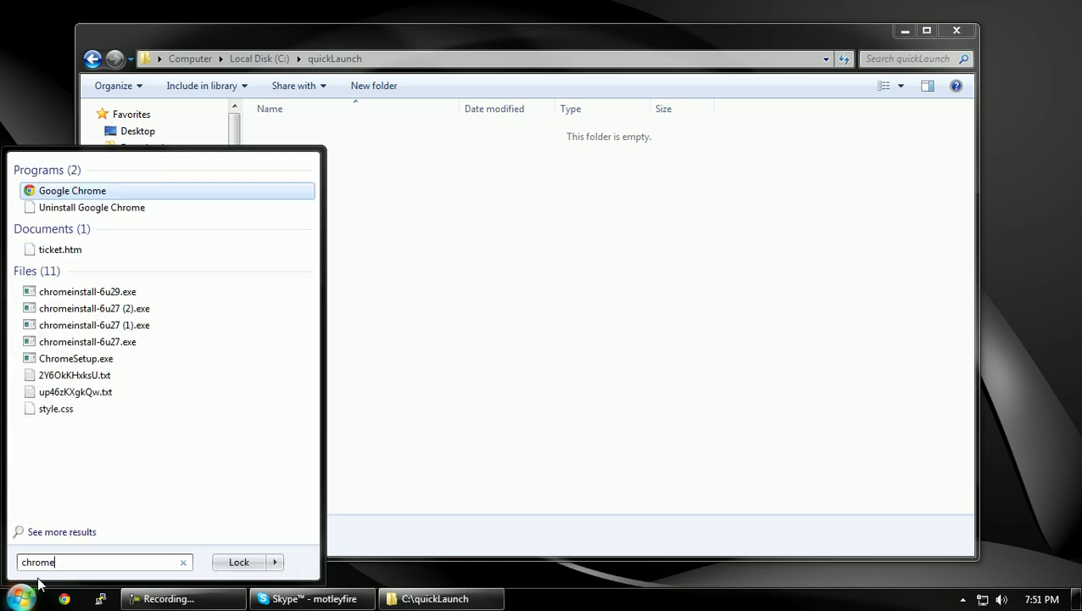
right_click(72, 190)
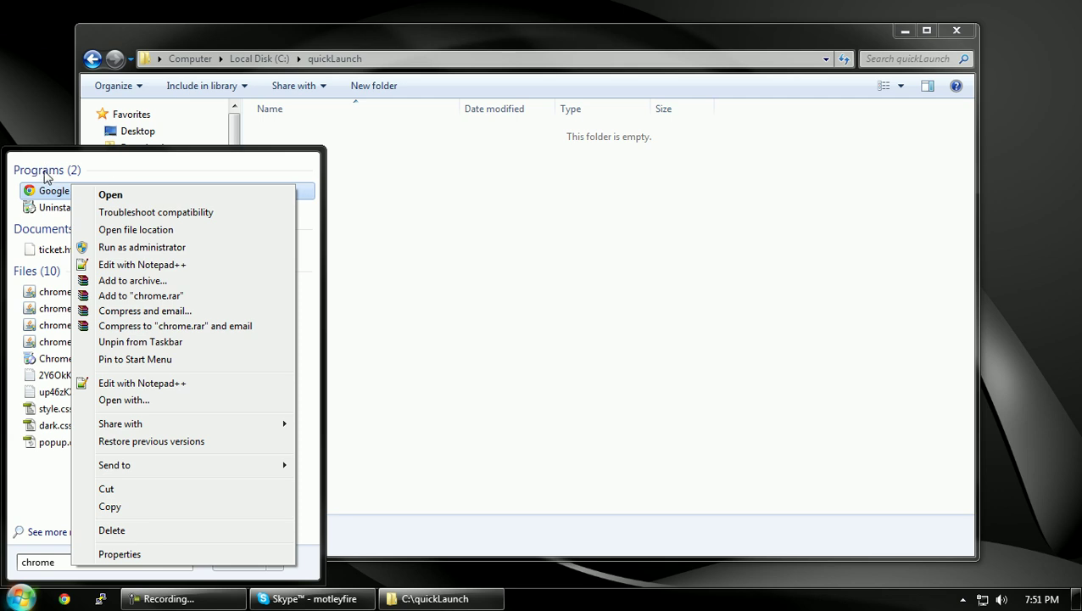
click(131, 505)
click(533, 237)
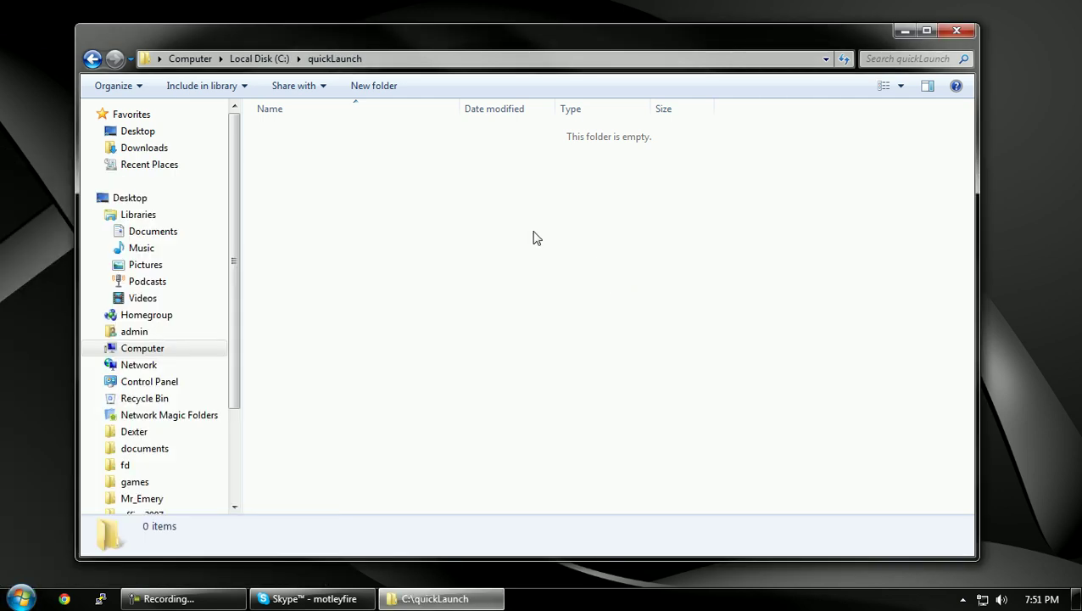
right_click(515, 223)
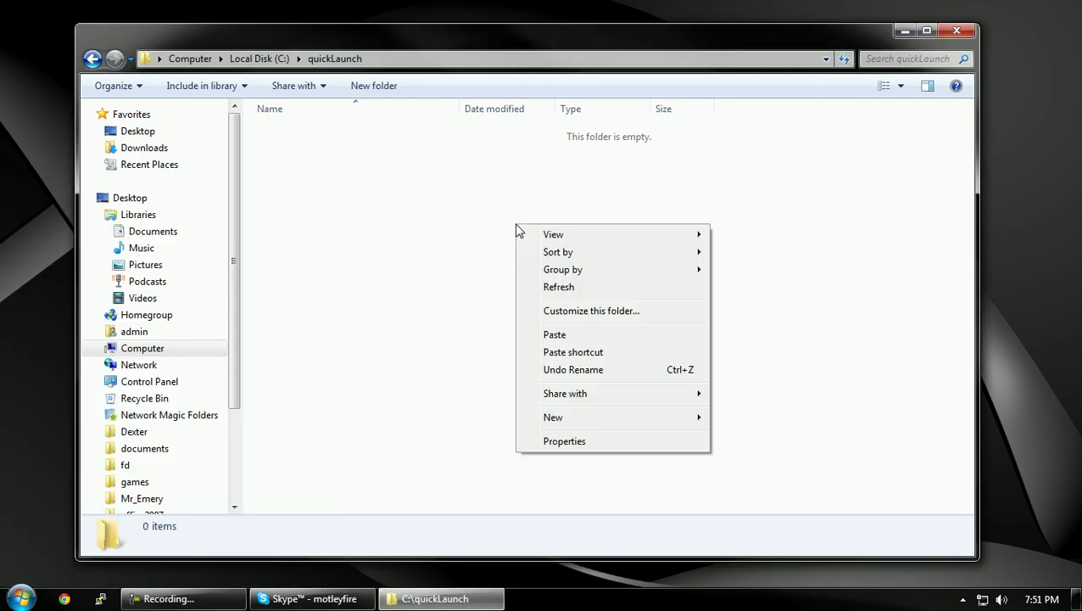
click(575, 336)
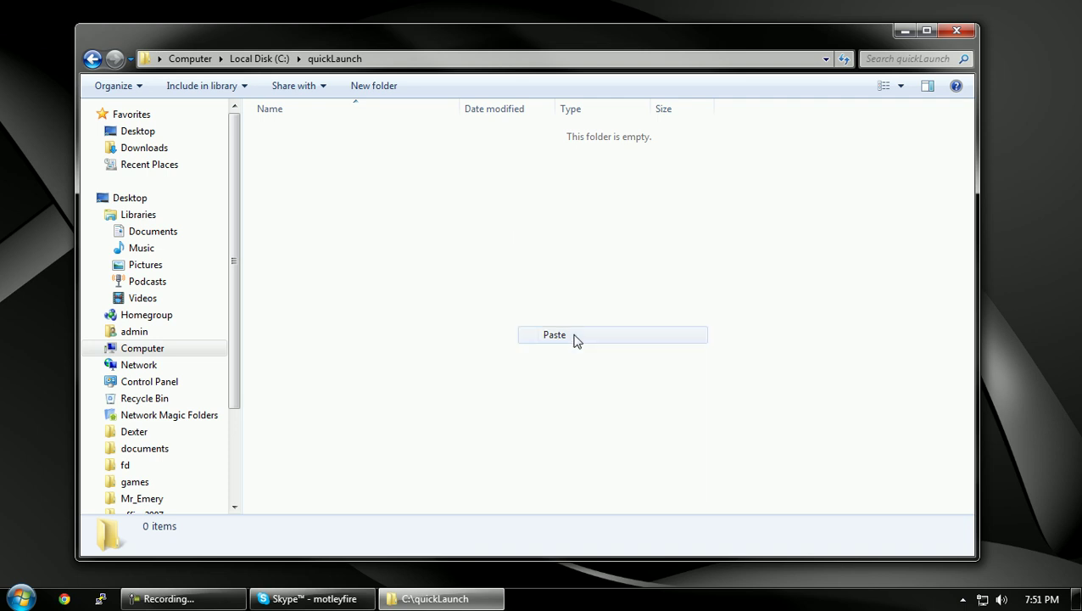
click(552, 252)
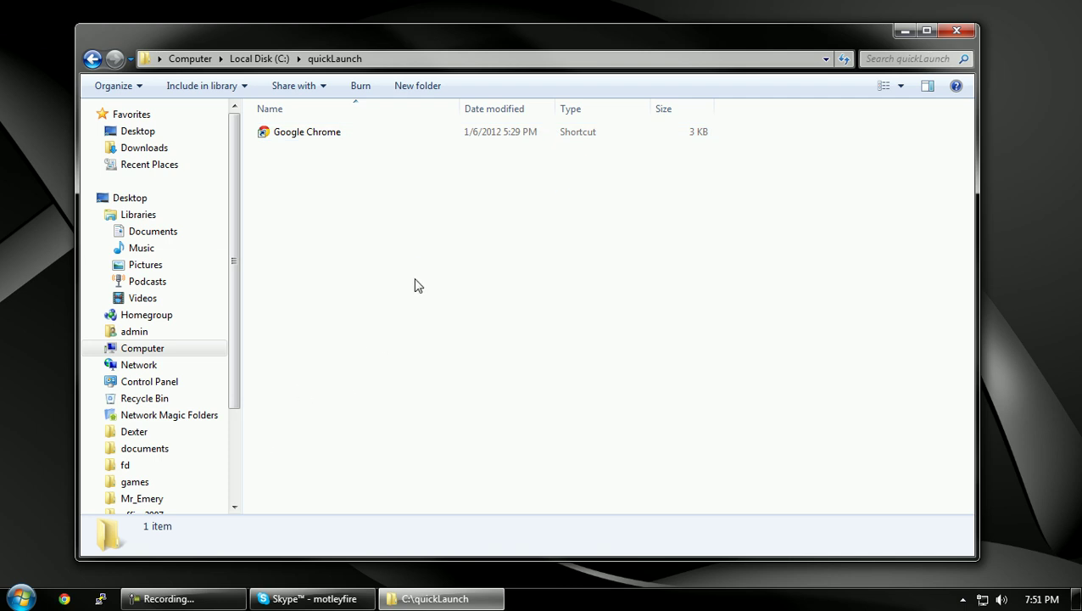
- Drag eclipse and Skype shortcuts from the Start menu into the quickLaunch folder
click(21, 598)
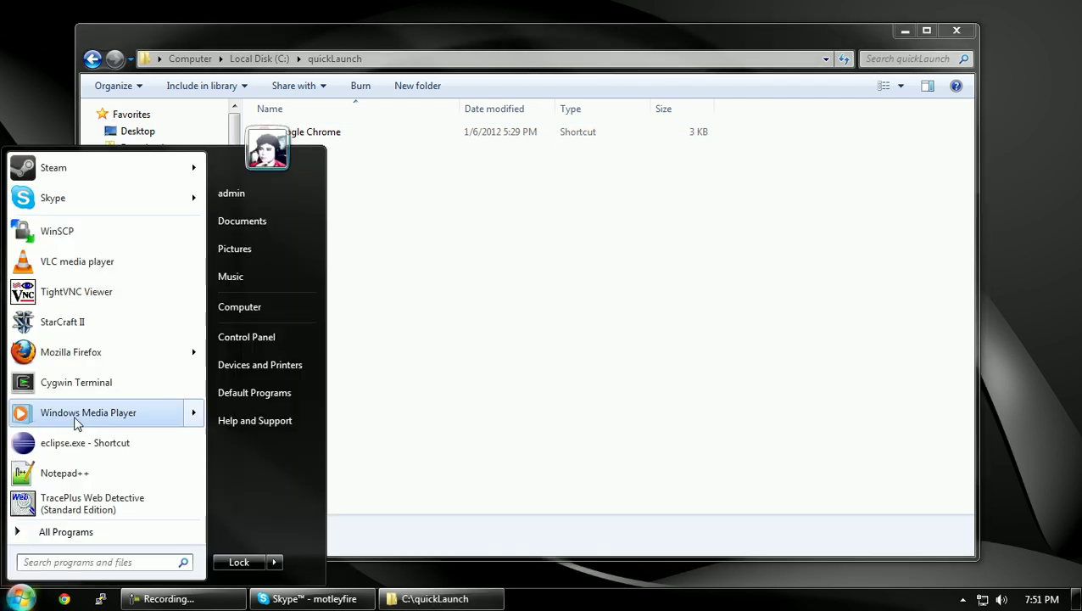
right_click(83, 446)
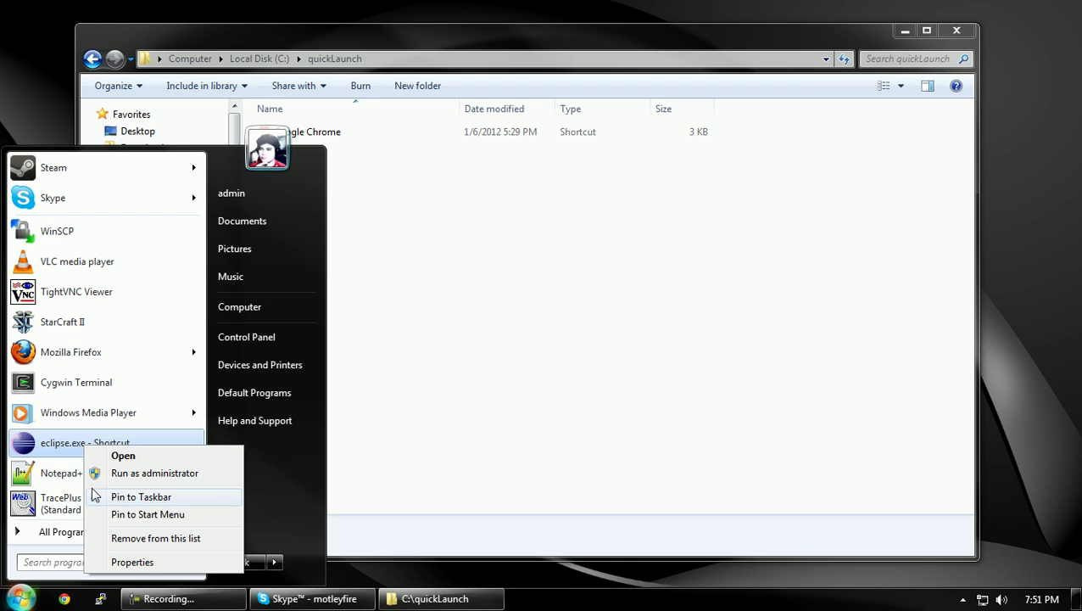
drag(60, 447, 427, 256)
click(417, 247)
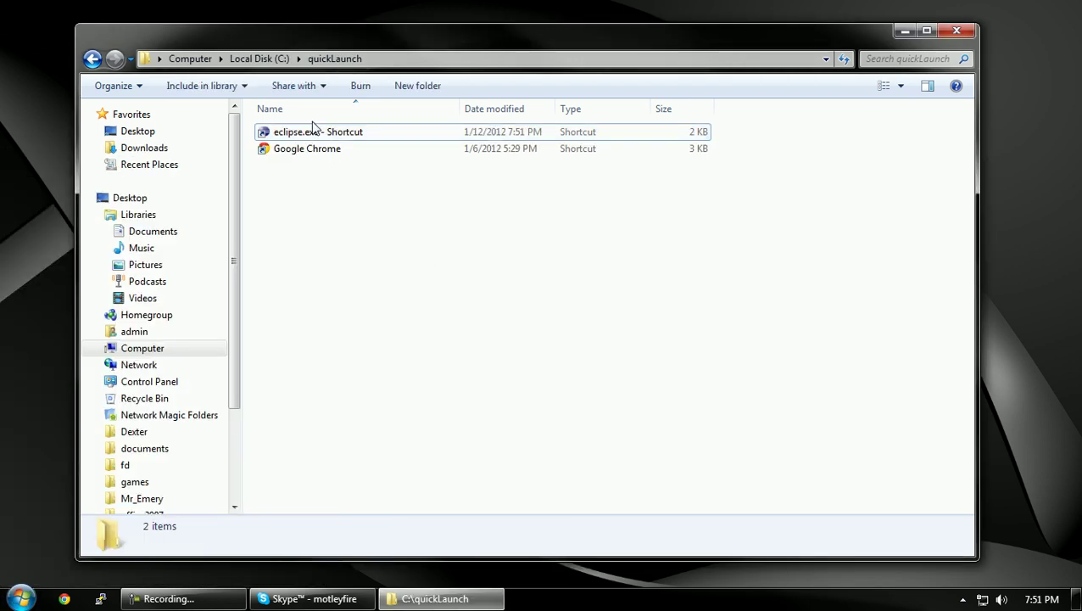
click(21, 596)
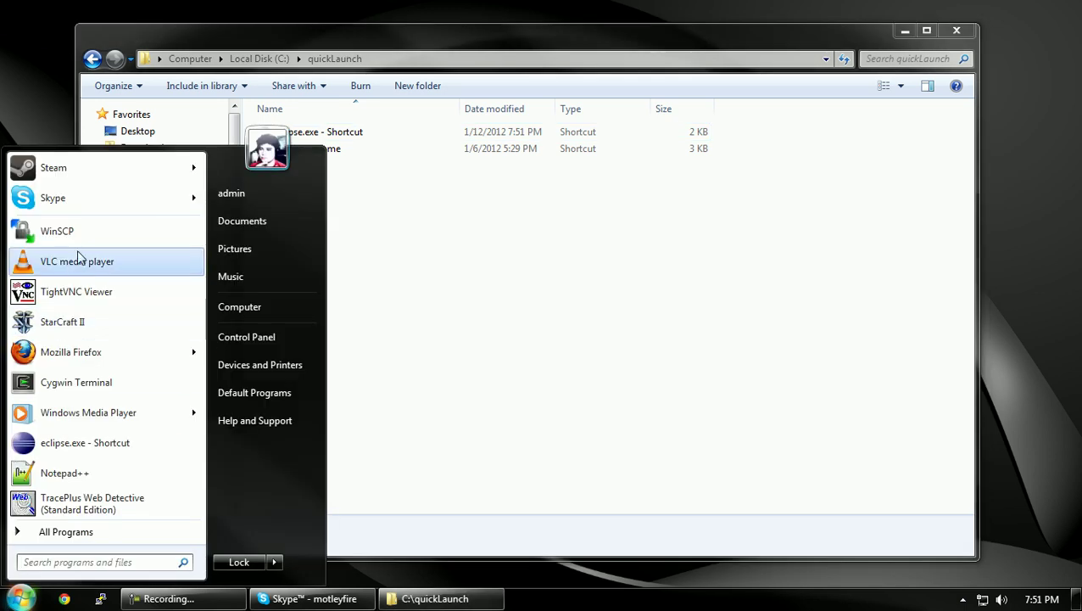
drag(65, 206, 490, 225)
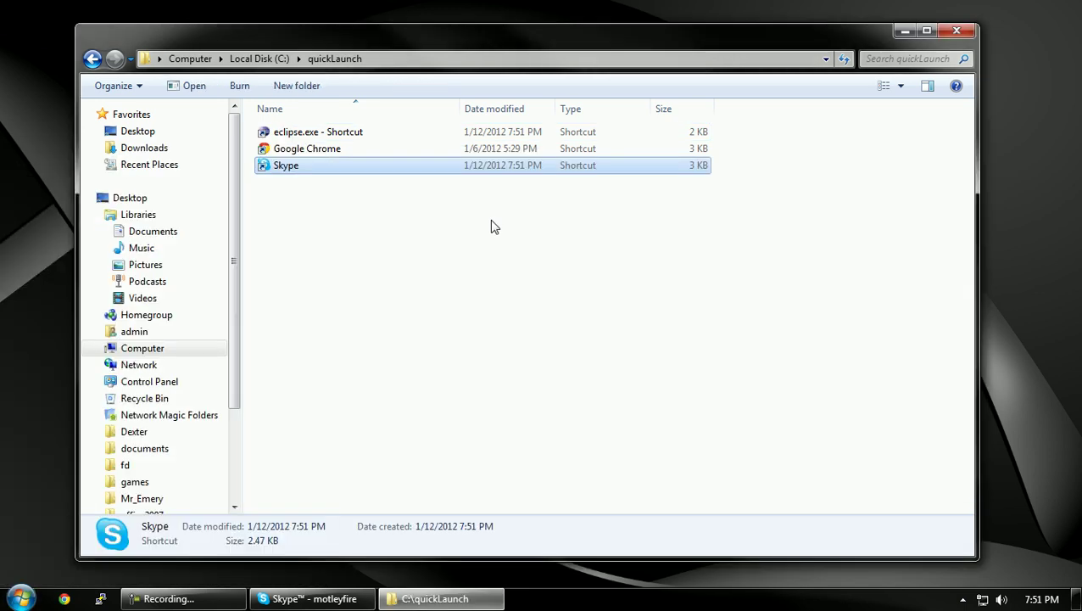
- Copy putty.exe from a Start search, paste it into quickLaunch, and return to Local Disk (C:)
click(22, 597)
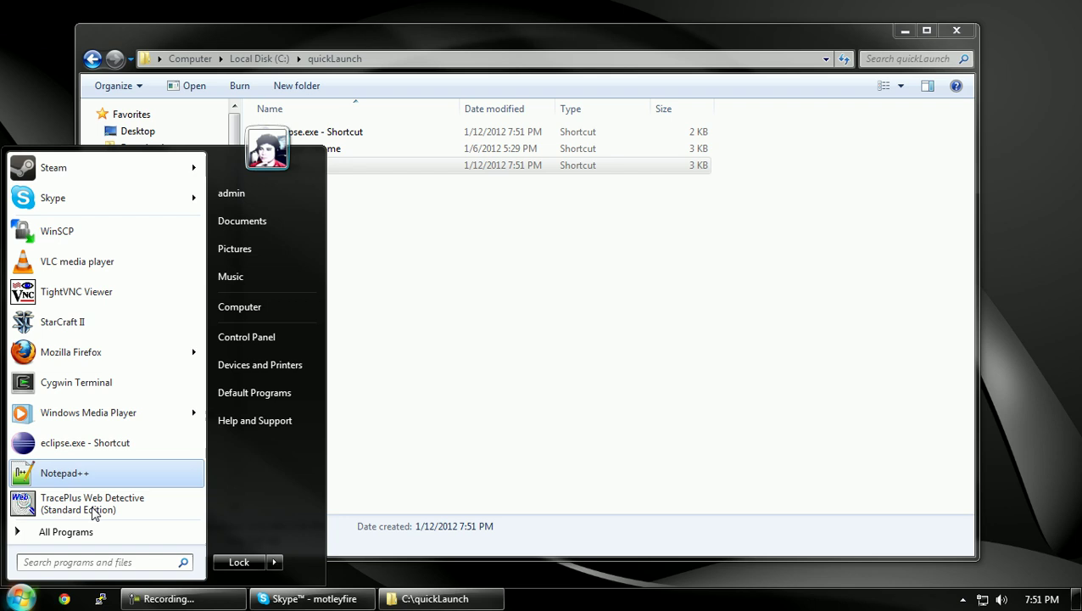
text(putty)
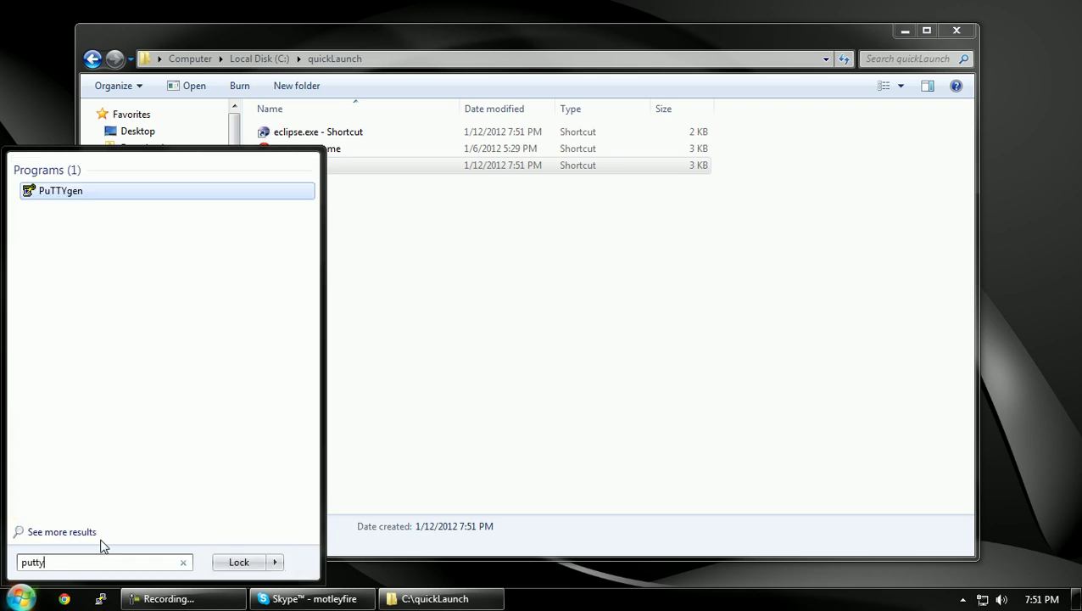
right_click(49, 234)
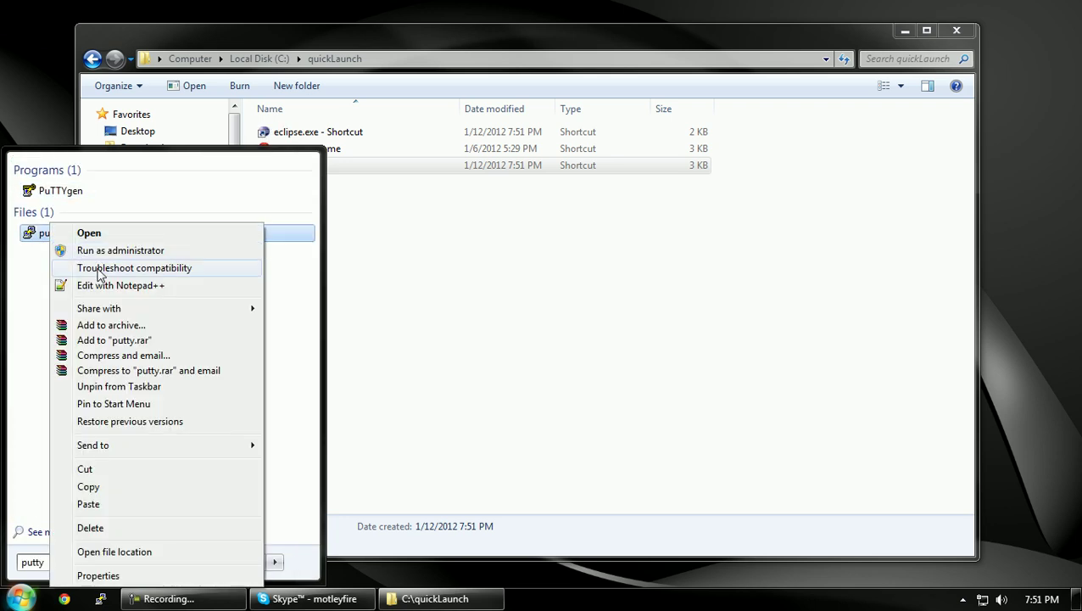
click(150, 488)
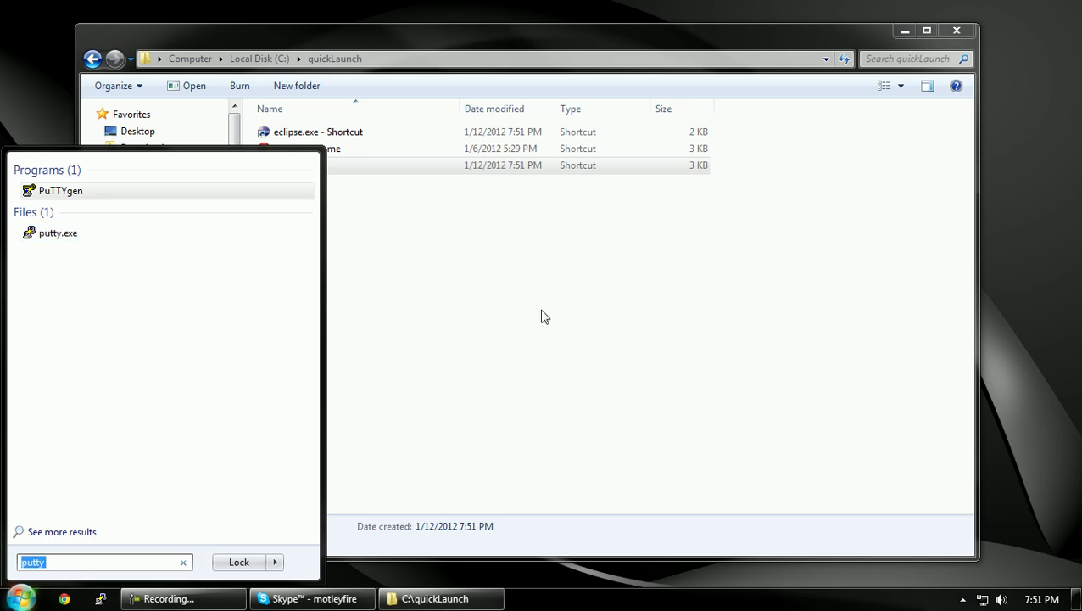
right_click(543, 302)
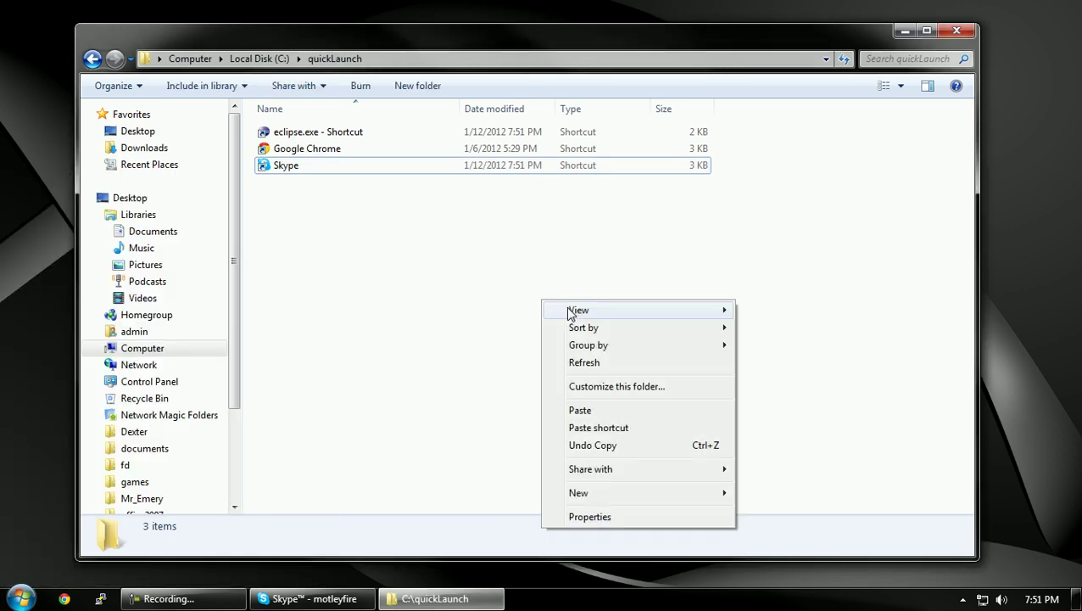
click(646, 409)
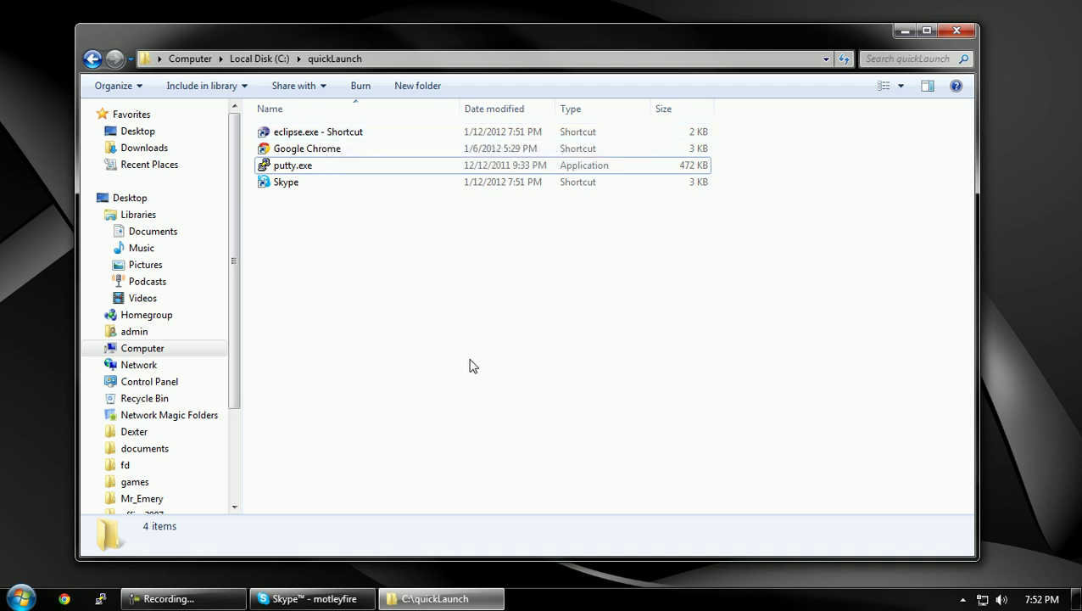
click(92, 59)
scroll(424, 411, down, 1)
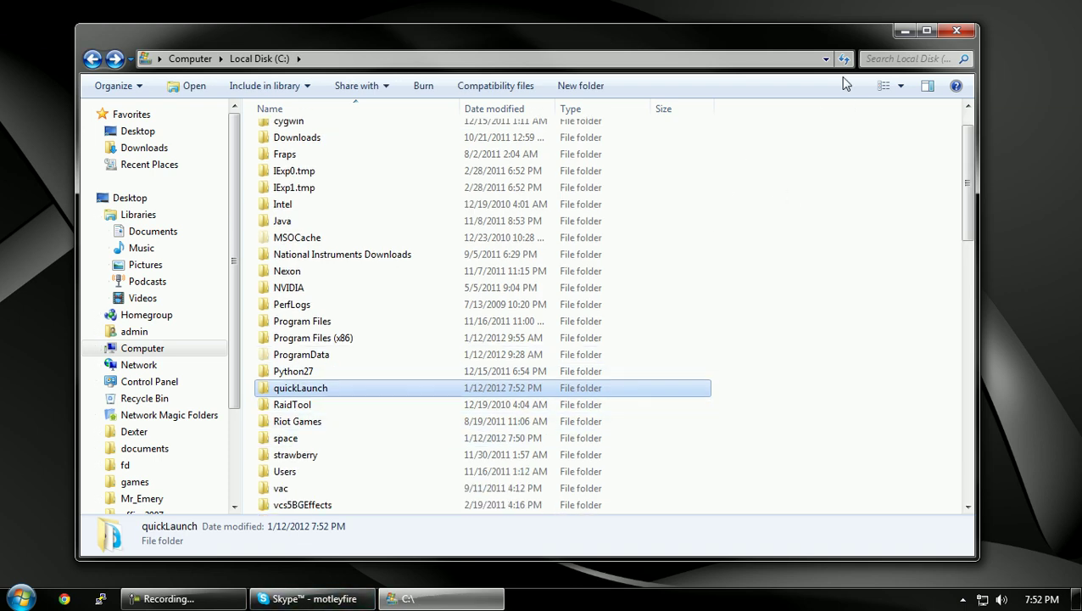
- Close Explorer, then add a New toolbar on the taskbar from the C:\quickLaunch folder
click(957, 30)
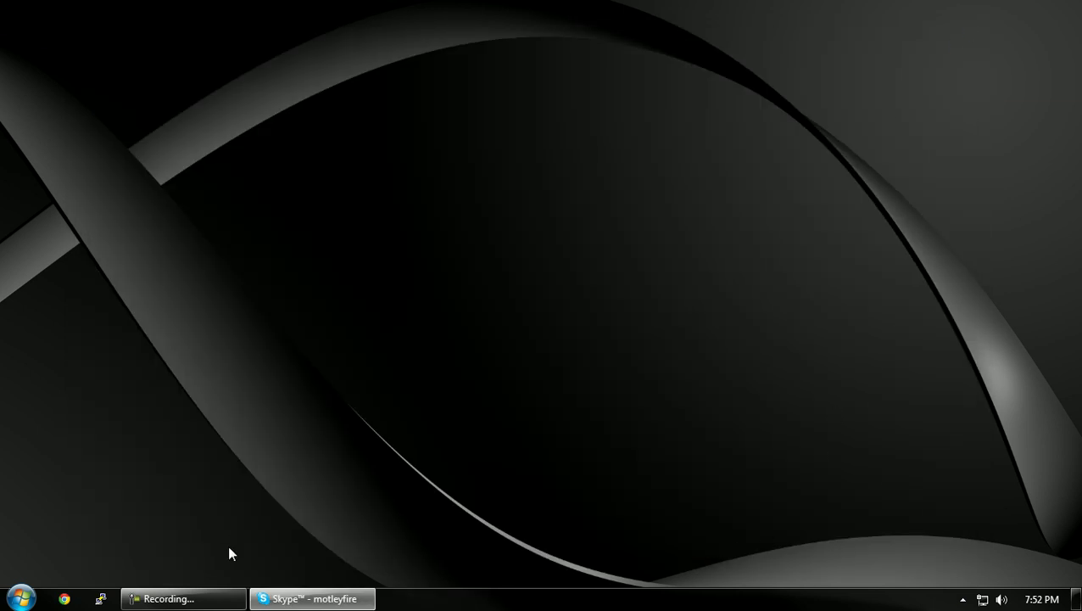
right_click(519, 605)
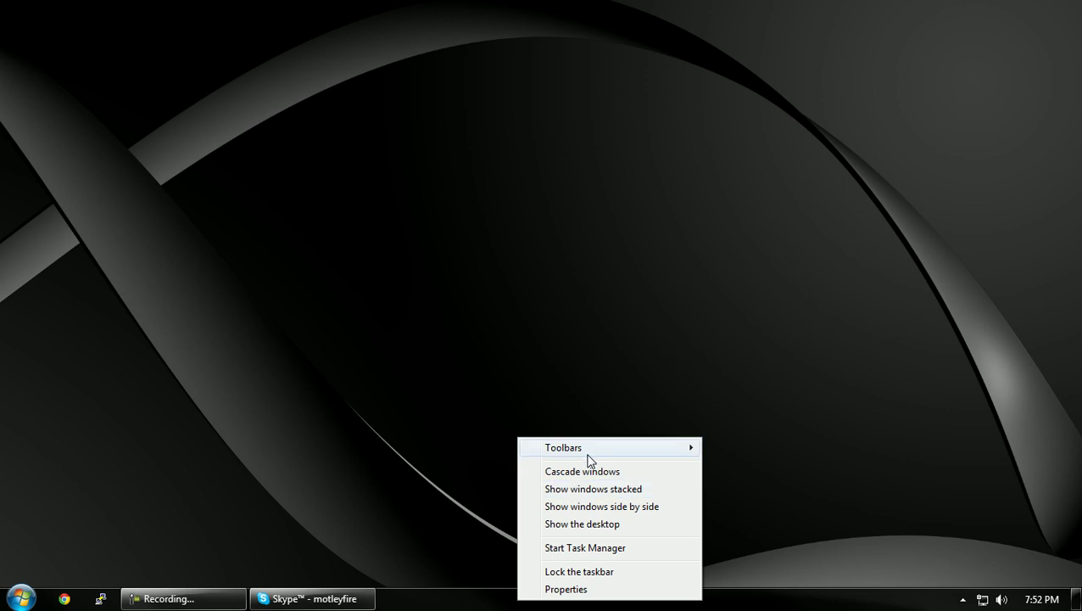
mouse_move(589, 457)
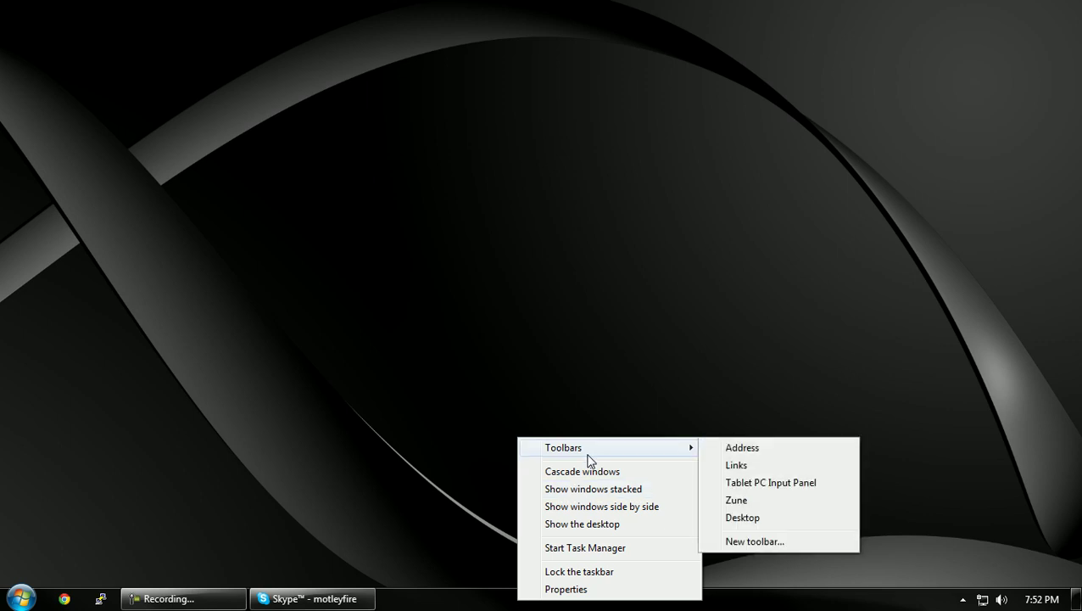
click(769, 544)
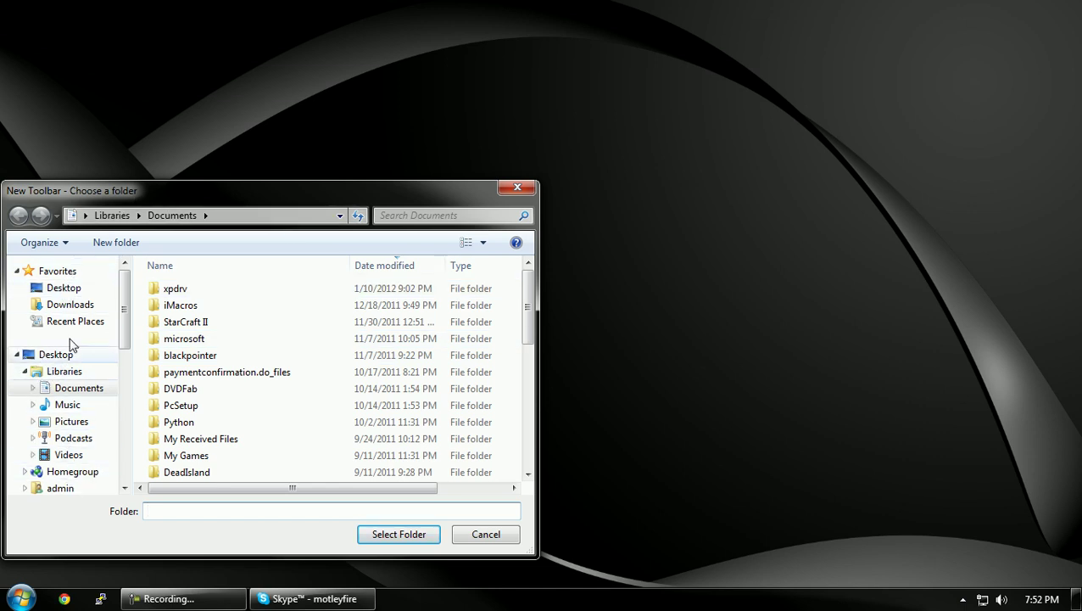
scroll(81, 365, down, 3)
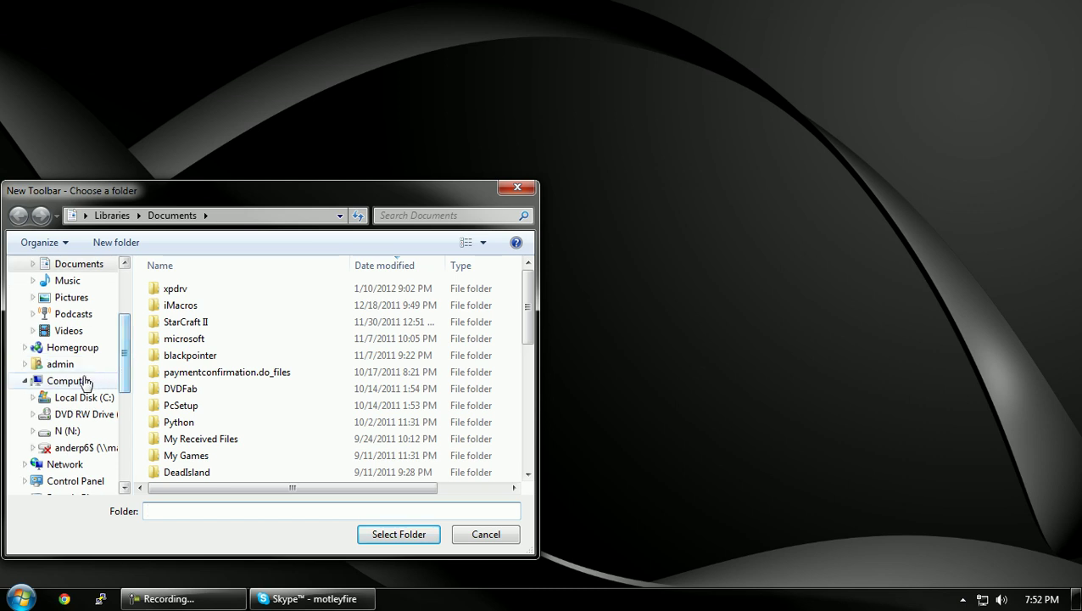
click(82, 397)
drag(529, 301, 531, 382)
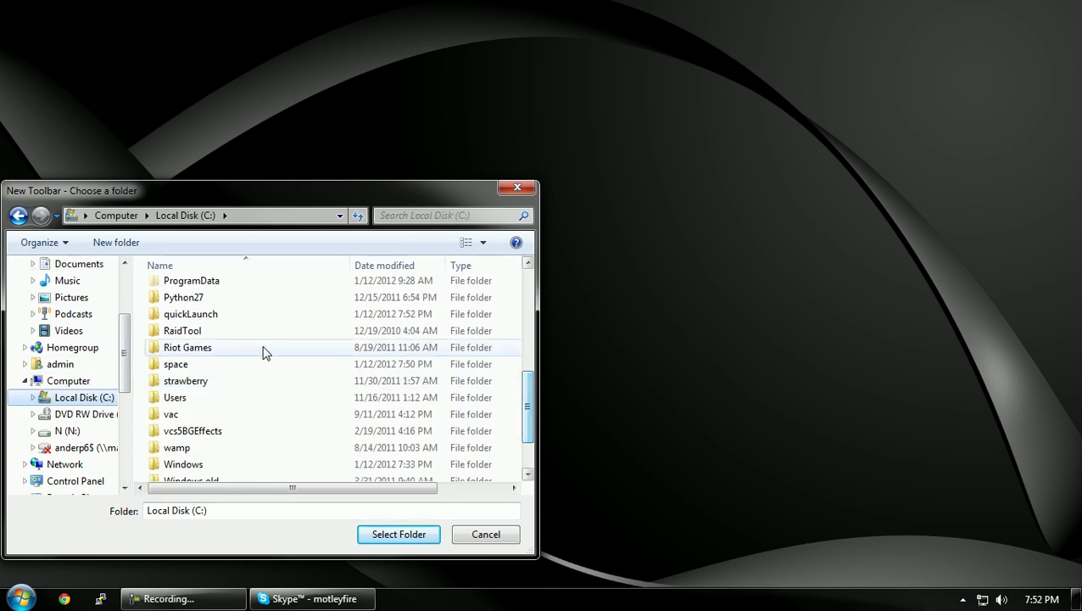
click(212, 316)
click(394, 540)
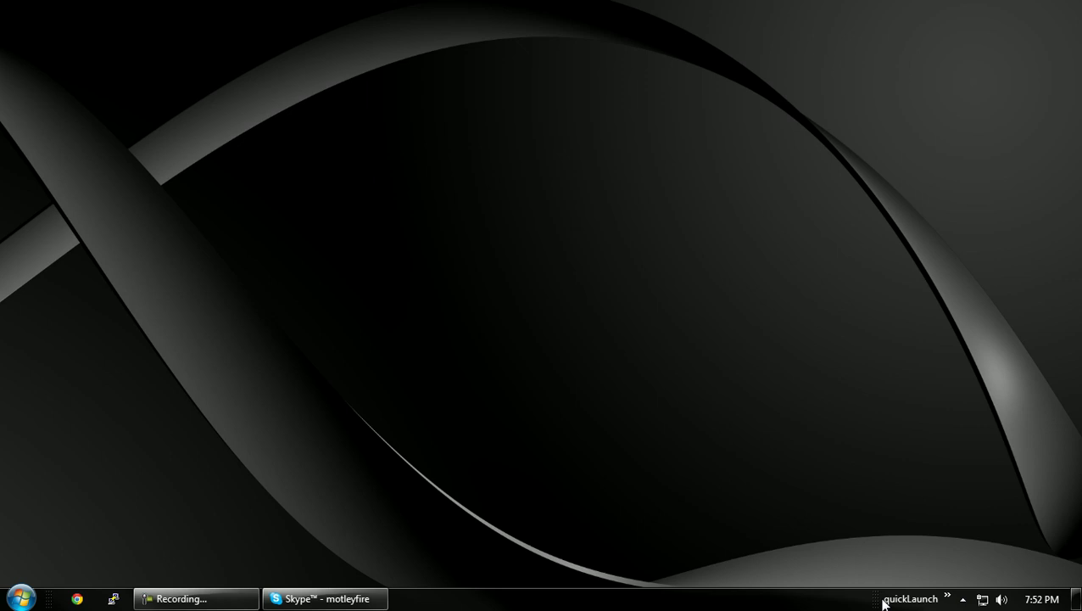
- Widen quickLaunch, drag it beside the Start button, then narrow it so window buttons reappear
drag(875, 599, 573, 600)
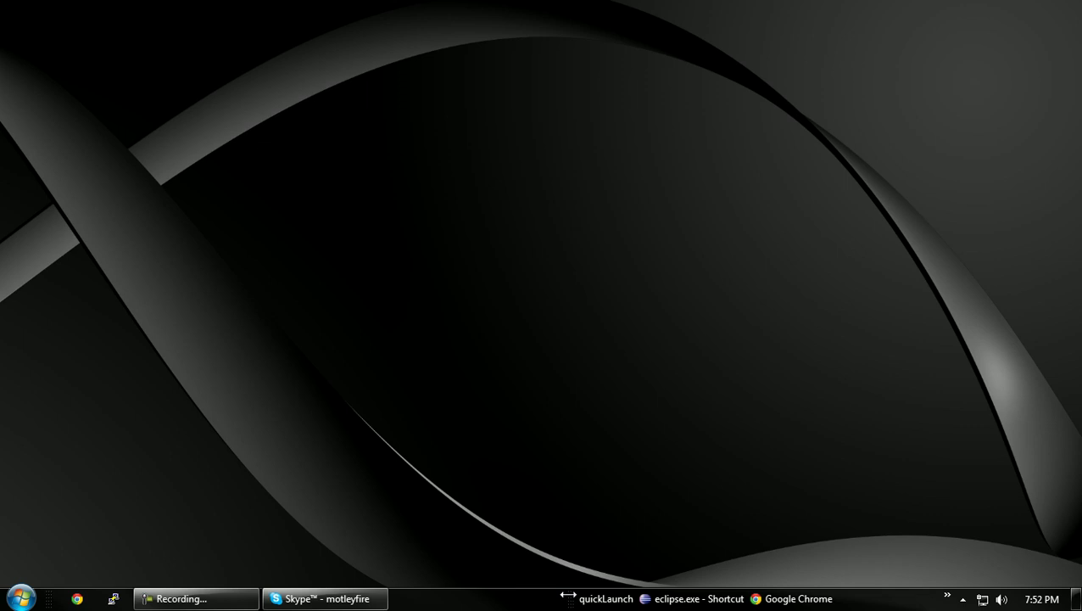
drag(567, 597, 15, 604)
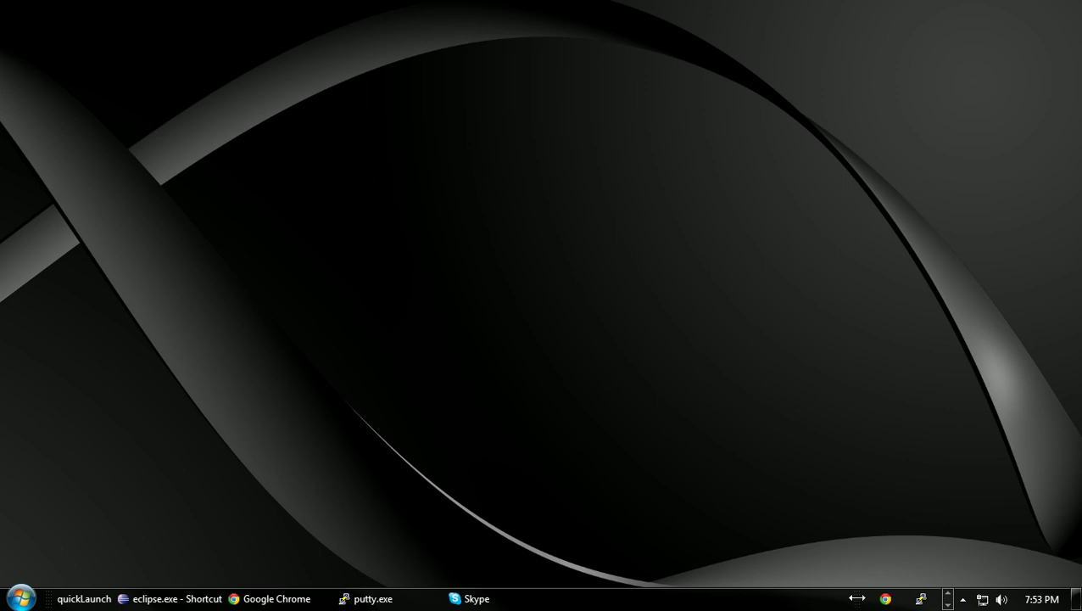
drag(857, 598, 181, 589)
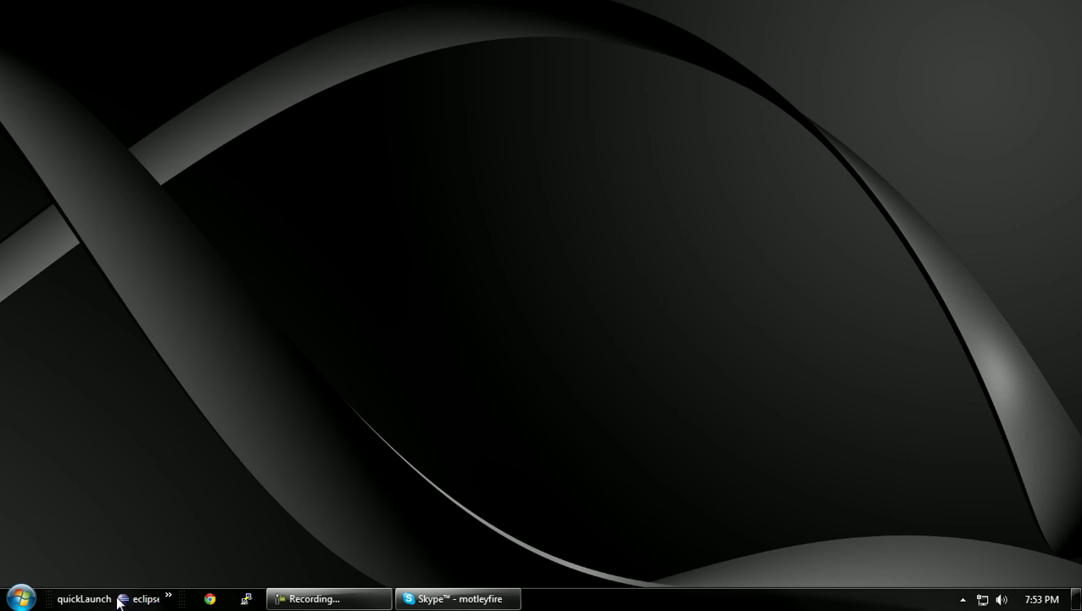
- Unpin Chrome and PuTTY, widen quickLaunch, and drag the taskbar up to two rows
right_click(212, 597)
click(203, 557)
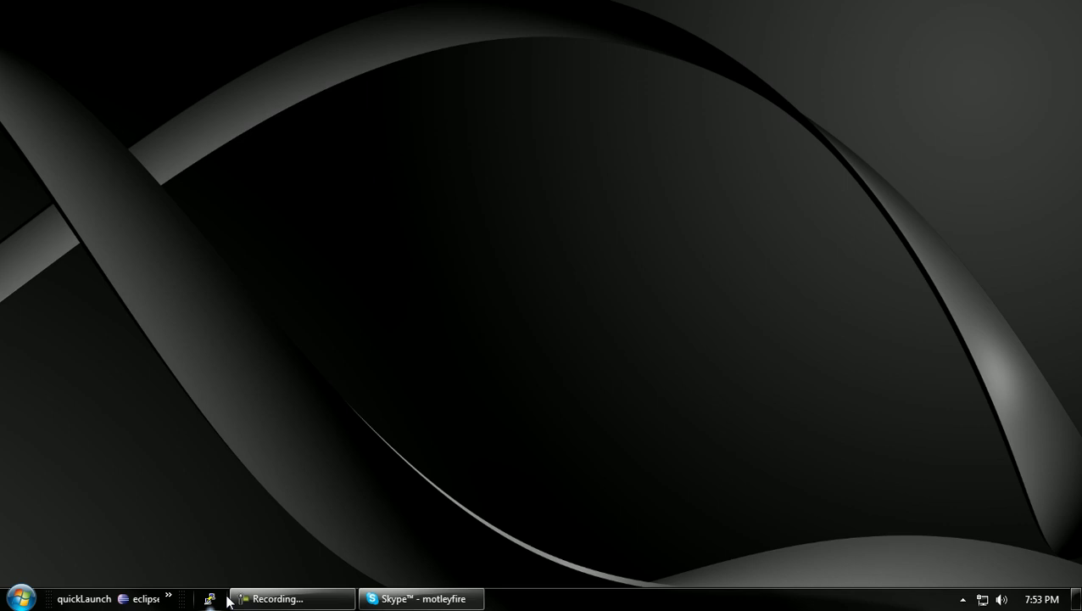
right_click(212, 598)
click(211, 561)
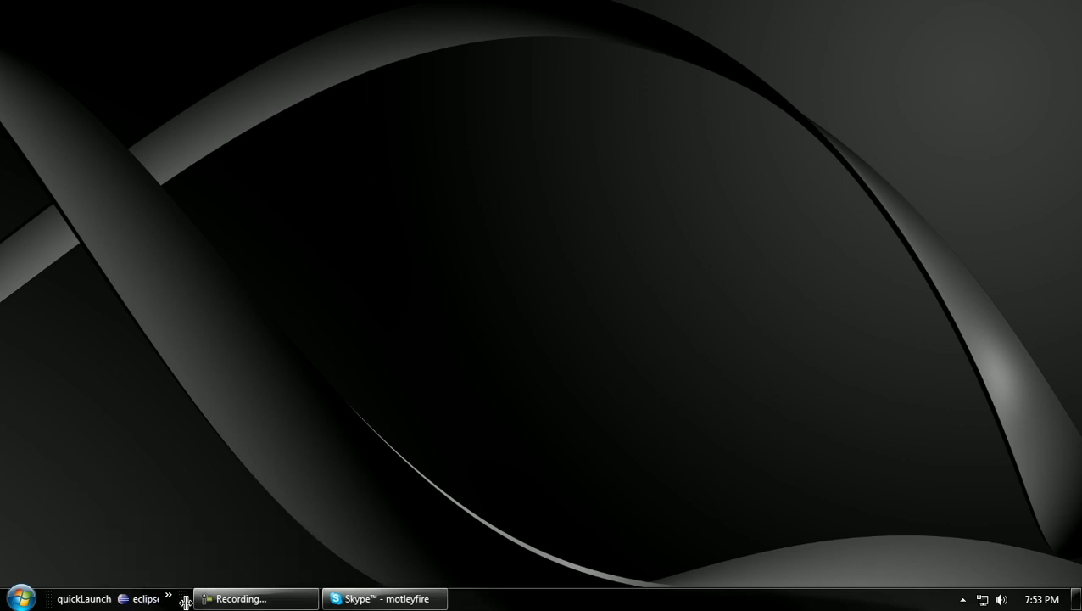
drag(185, 602, 219, 602)
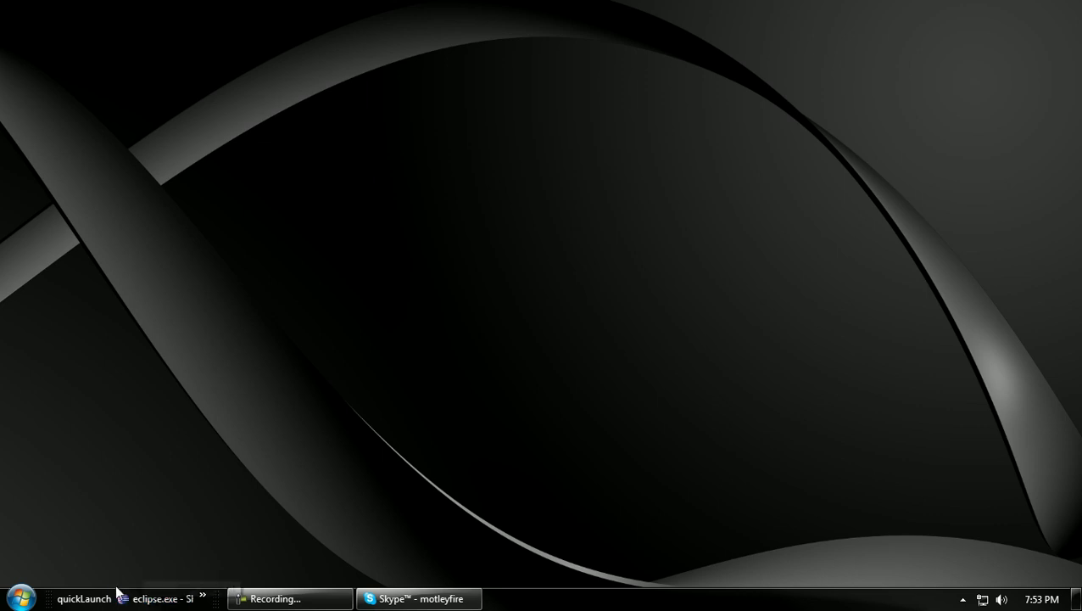
drag(116, 584, 117, 537)
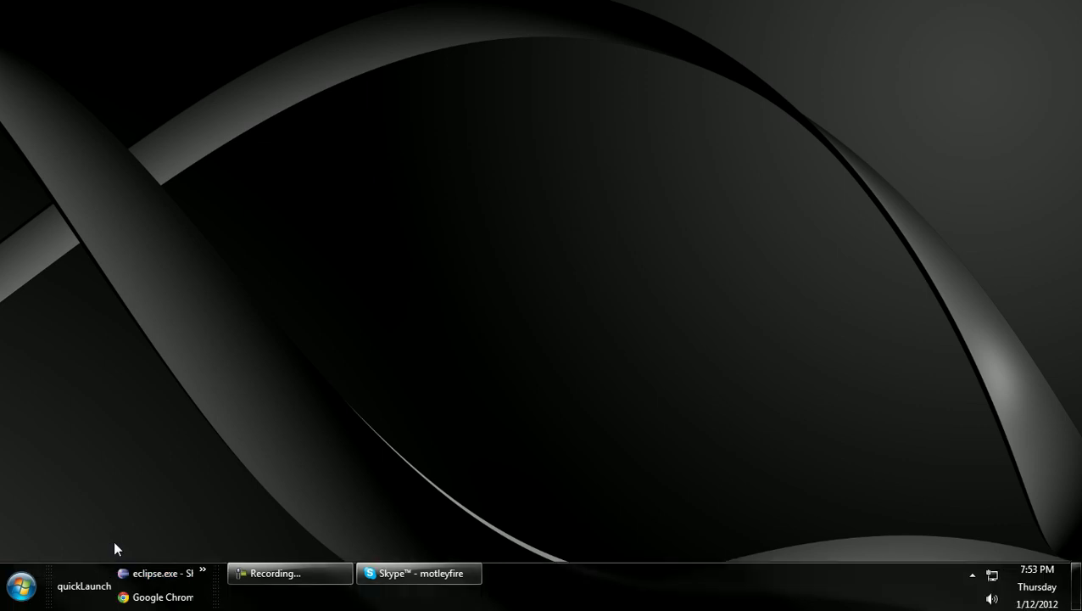
- Turn off Show Text and Show title on quickLaunch, and shrink the taskbar to one row
right_click(95, 604)
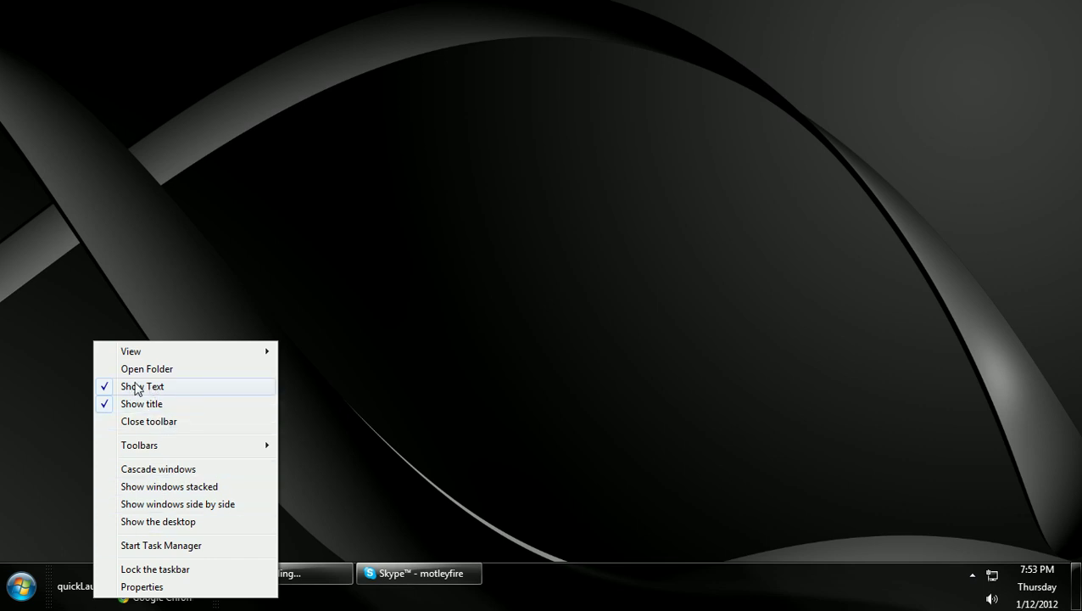
click(128, 386)
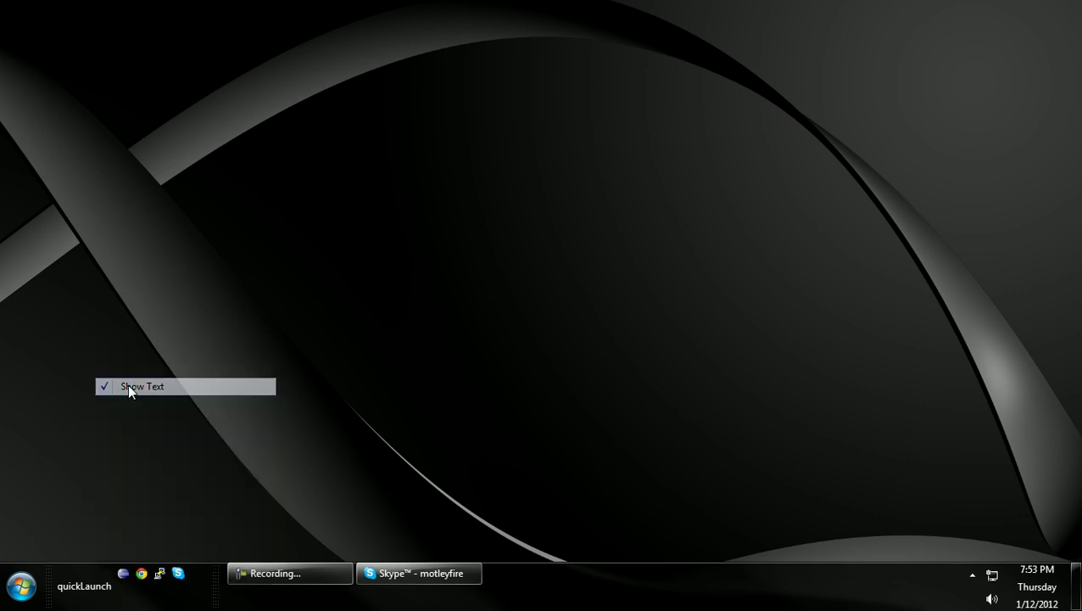
right_click(155, 608)
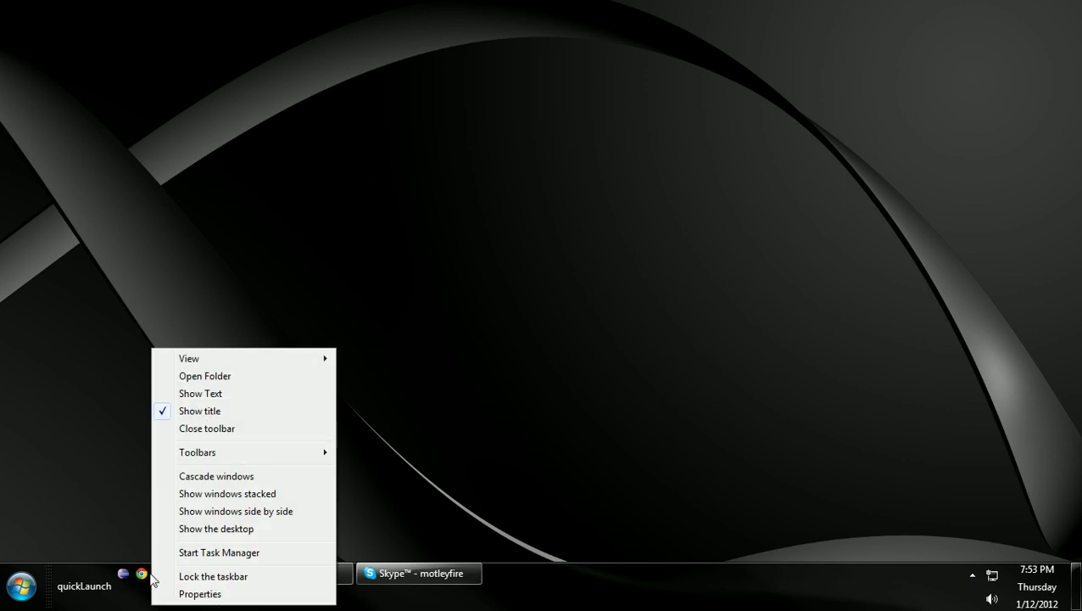
click(201, 414)
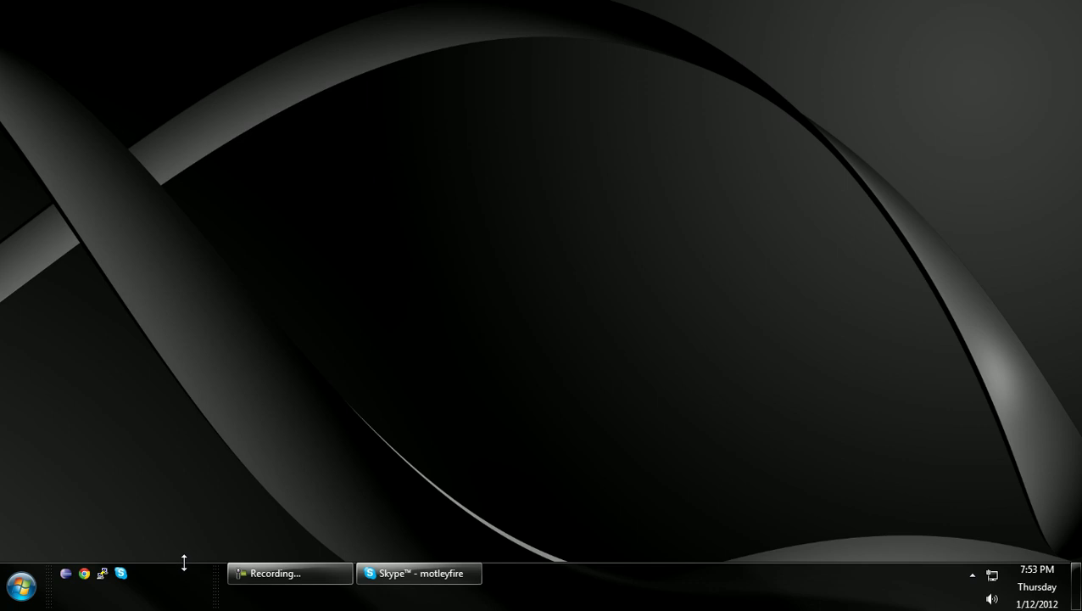
drag(184, 561, 167, 602)
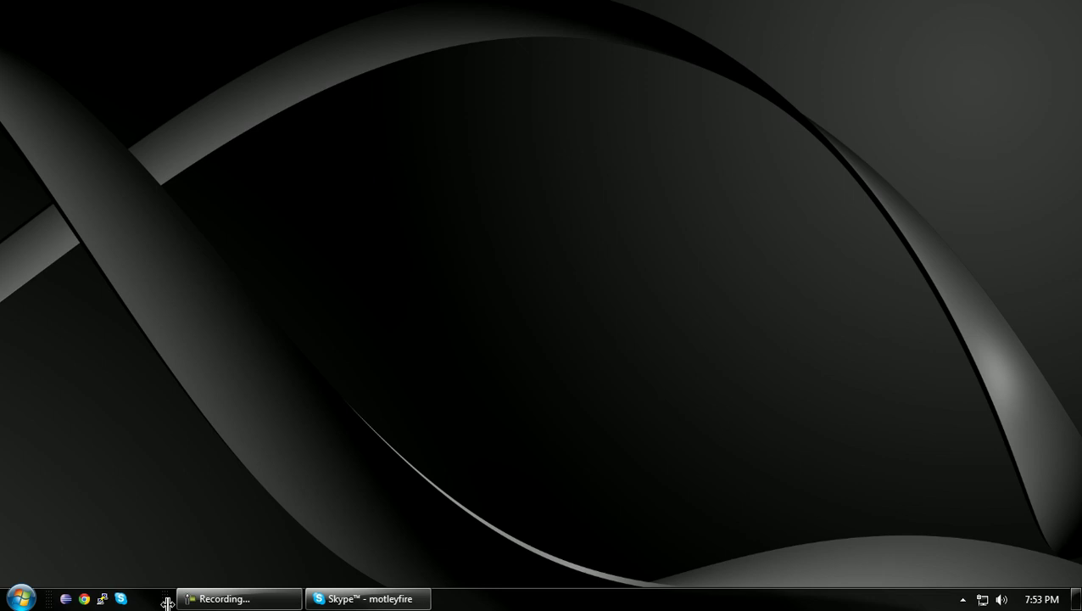
- Lock the taskbar, briefly open and close the Start menu, then uncheck 'Lock the taskbar' again
right_click(584, 607)
click(596, 576)
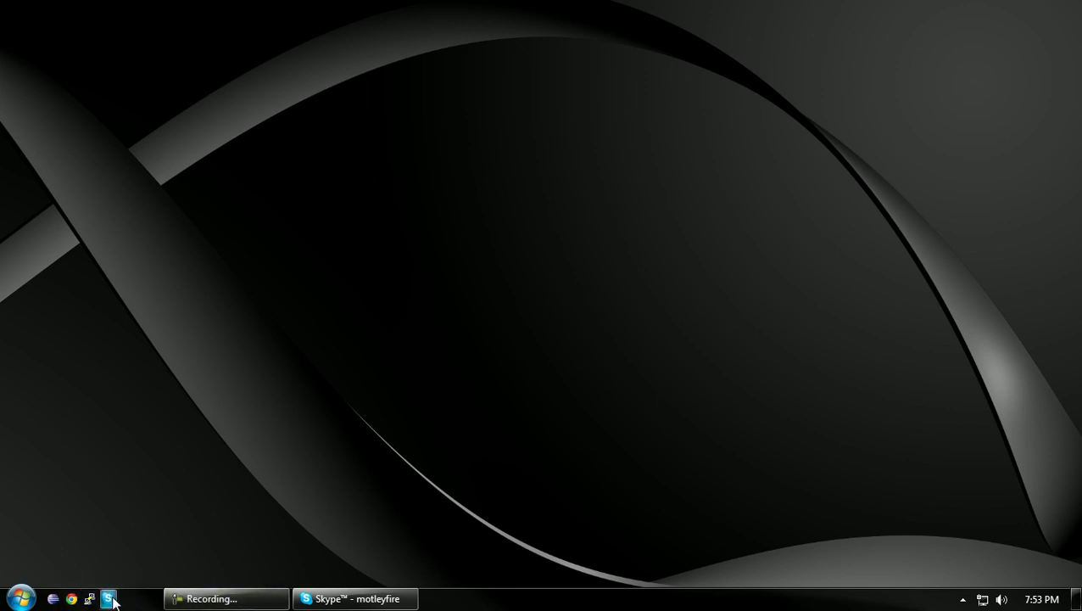
click(23, 598)
click(23, 598)
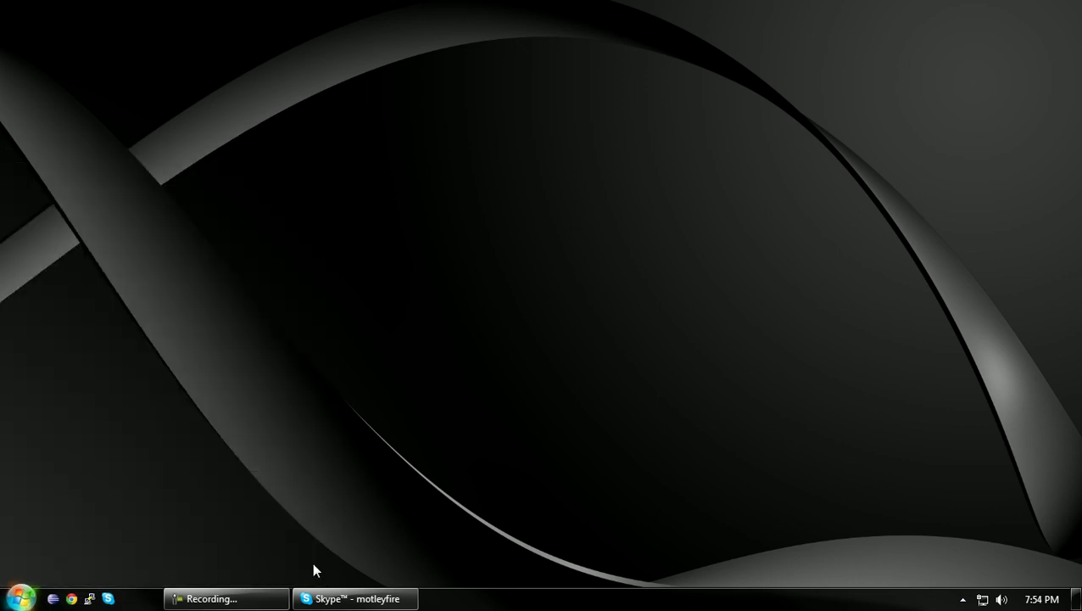
right_click(543, 597)
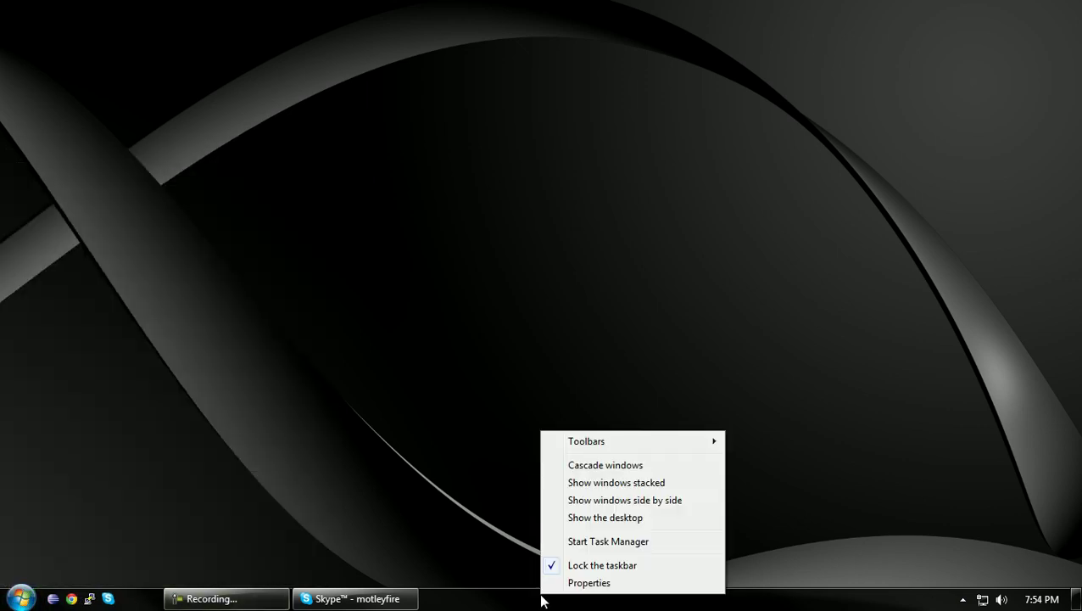
click(576, 567)
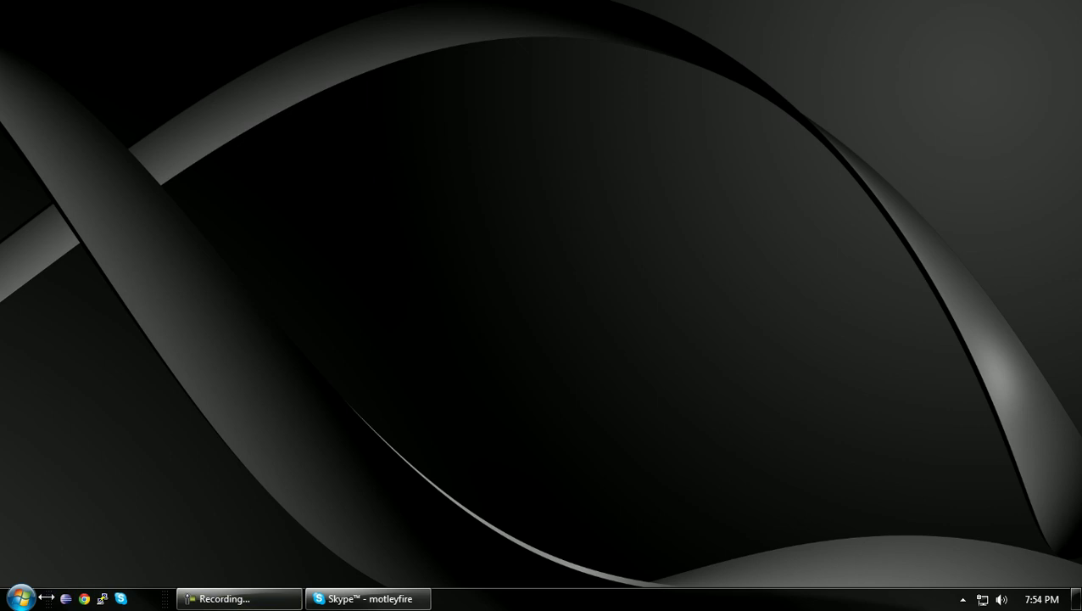
- Create a new taskbar toolbar from the C:\space folder via Toolbars > New toolbar
right_click(537, 606)
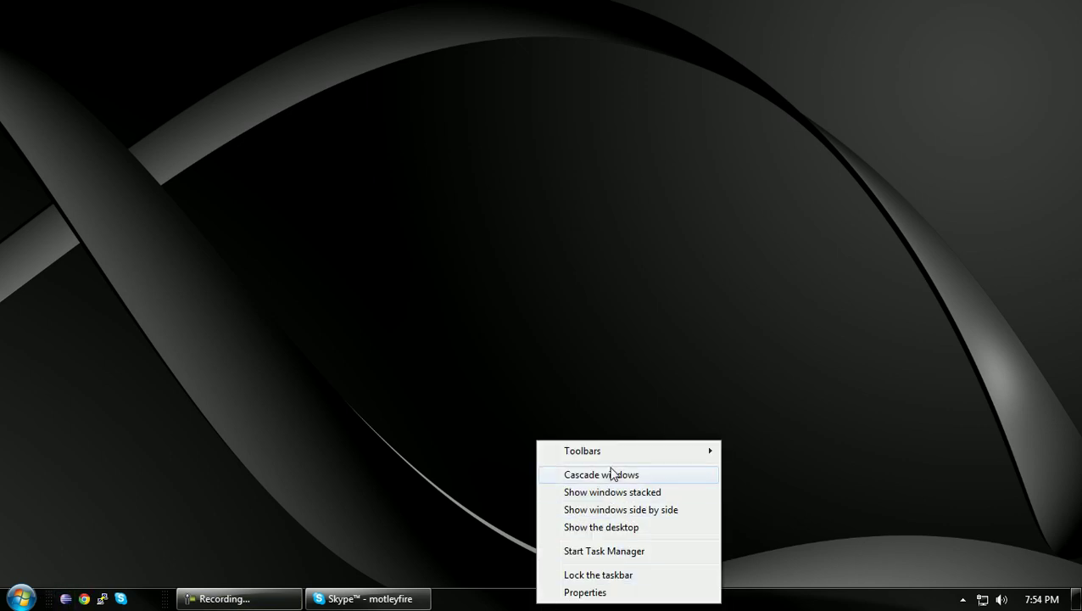
mouse_move(619, 447)
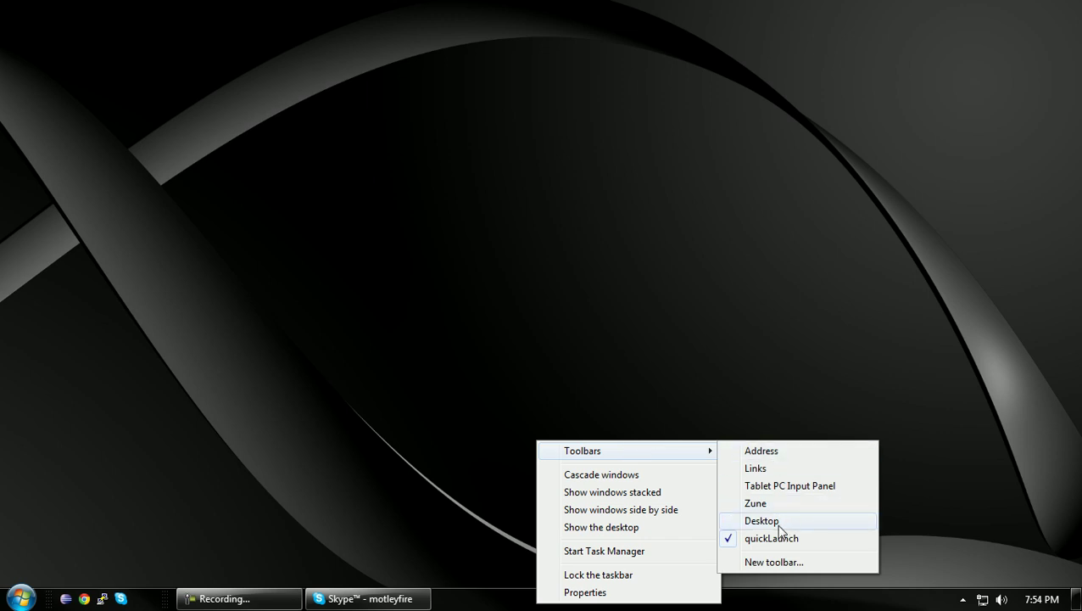
click(768, 561)
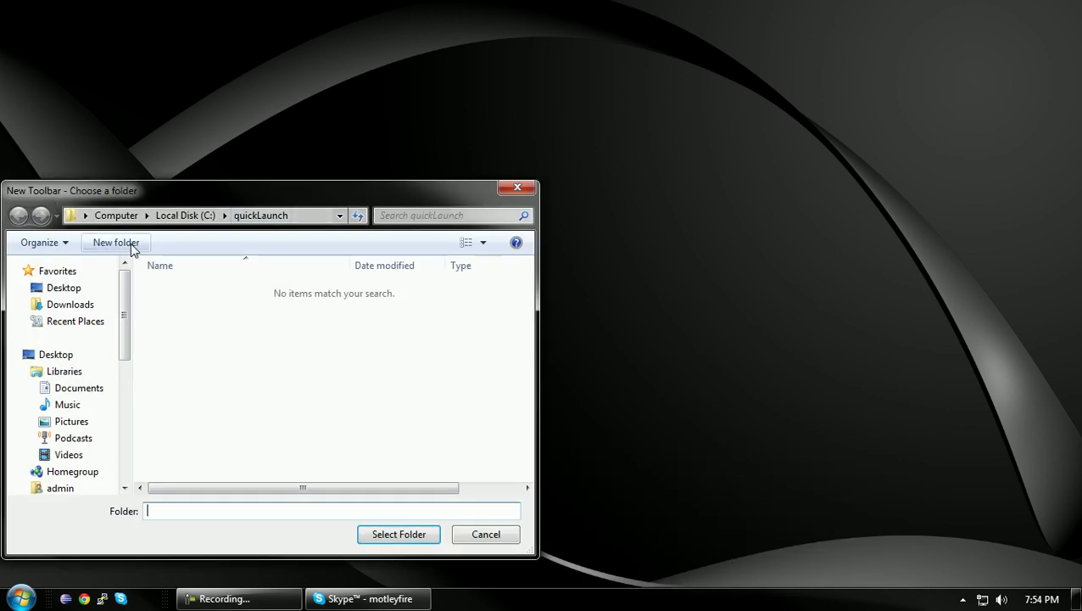
click(179, 215)
scroll(527, 395, down, 5)
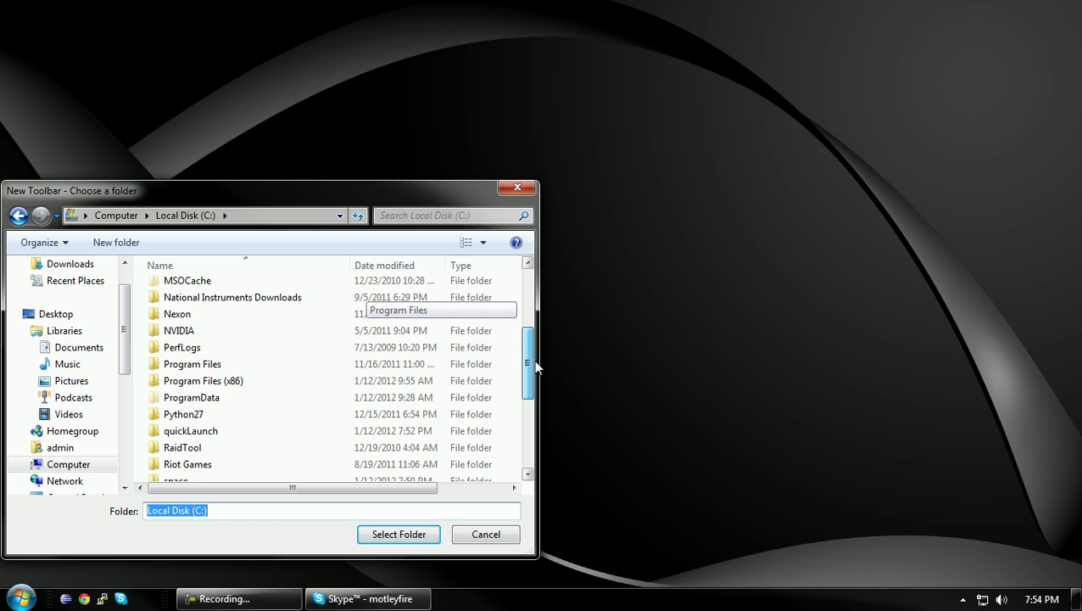
scroll(526, 405, down, 1)
click(262, 341)
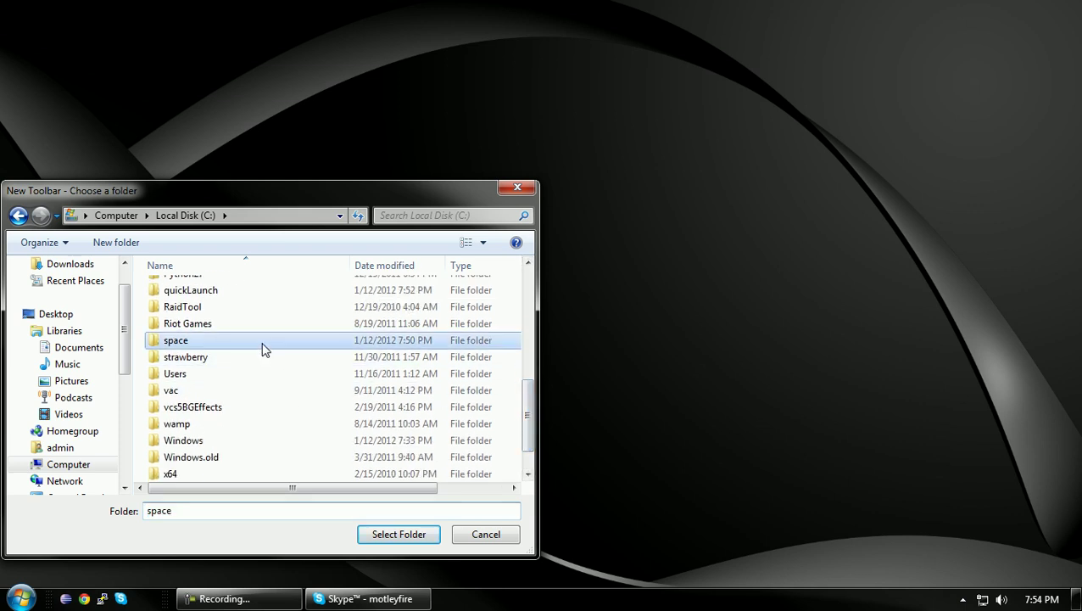
click(405, 537)
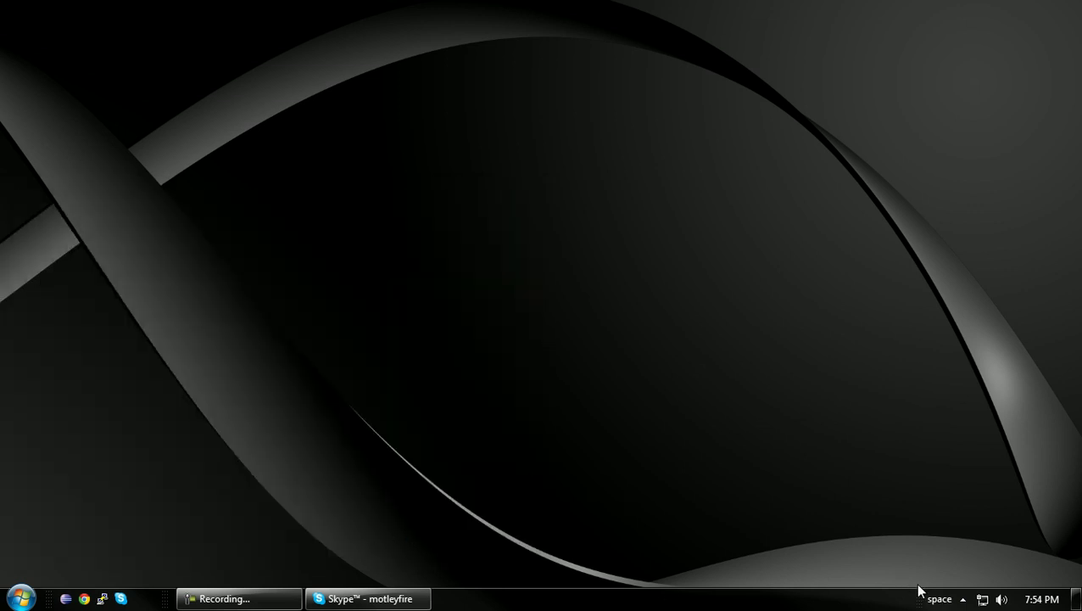
- Narrow the space toolbar, then drag quick-launch and window buttons left after it
drag(914, 598, 41, 600)
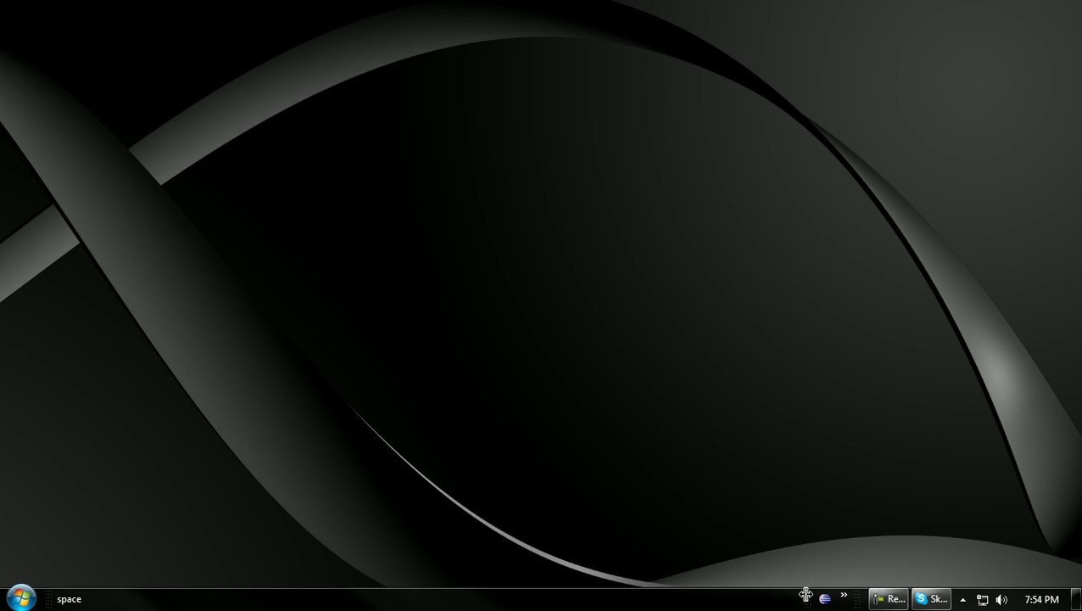
drag(808, 595, 111, 599)
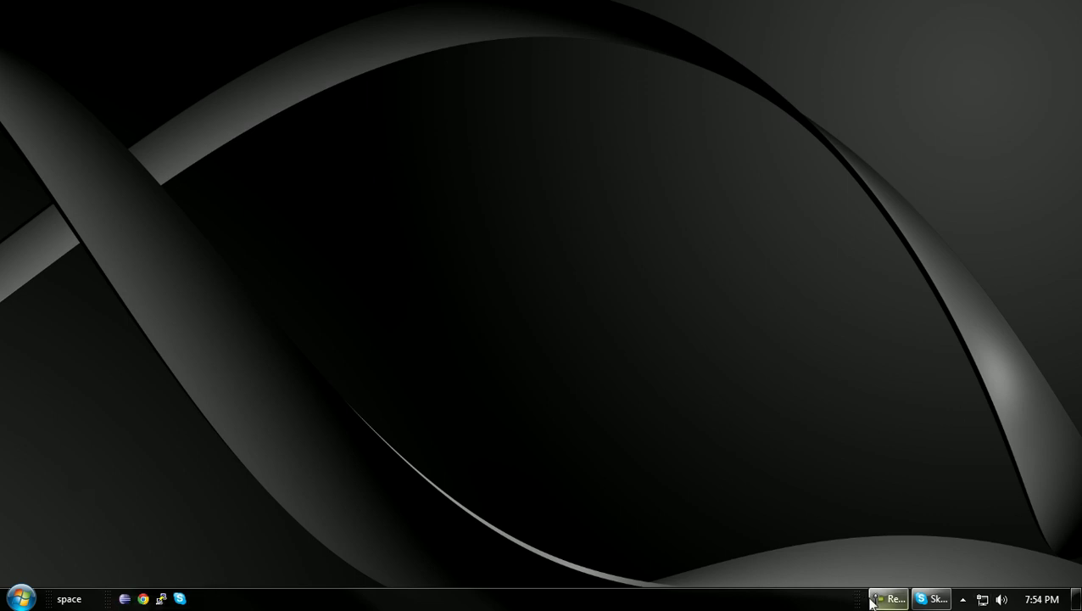
drag(853, 597, 212, 598)
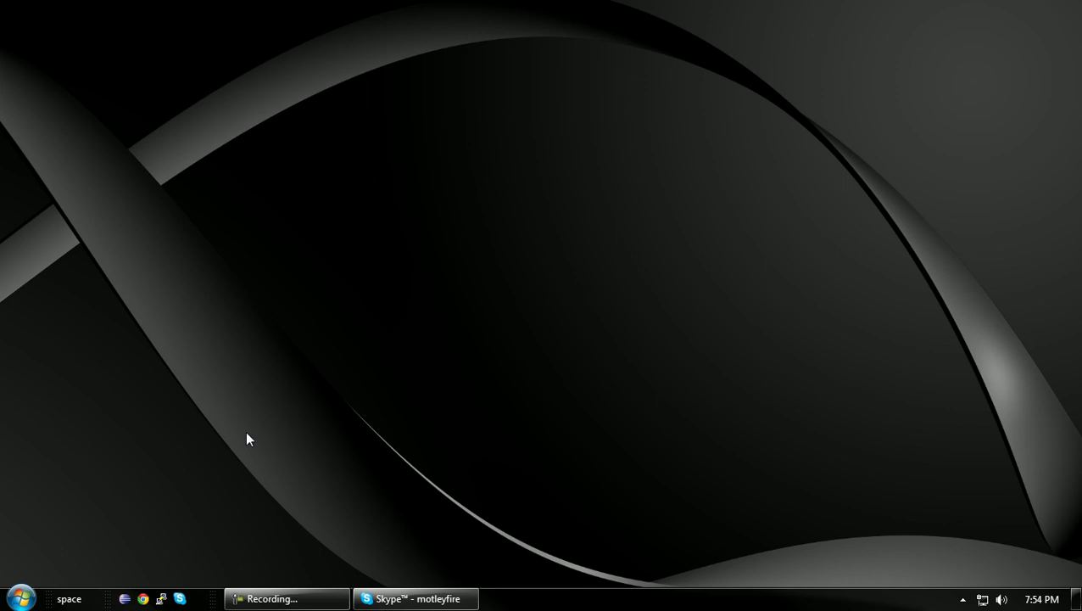
- Turn off Show Text and Show title on the space toolbar
right_click(71, 599)
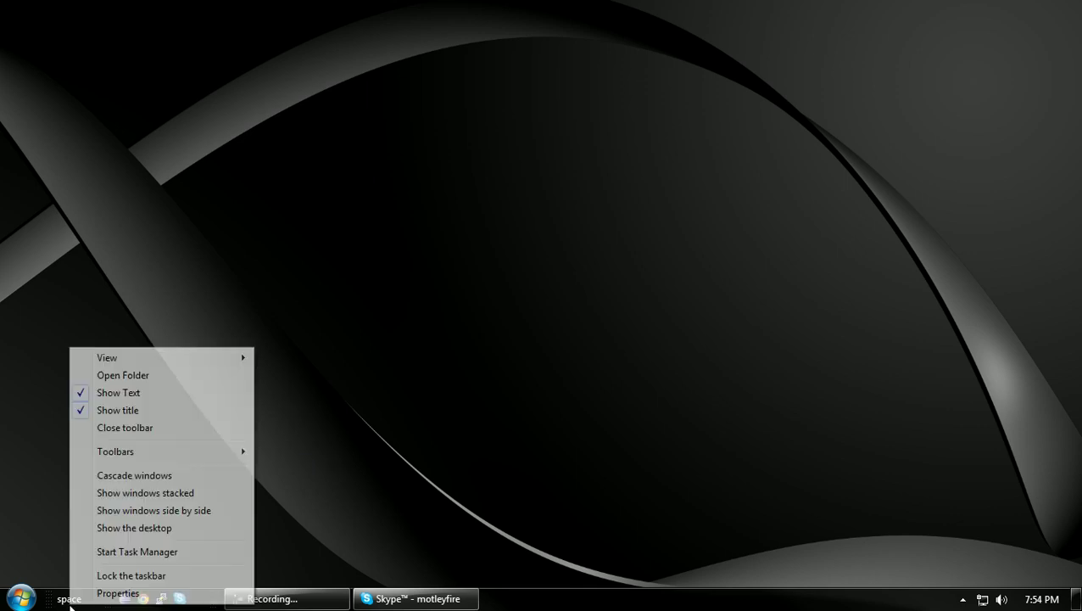
click(115, 392)
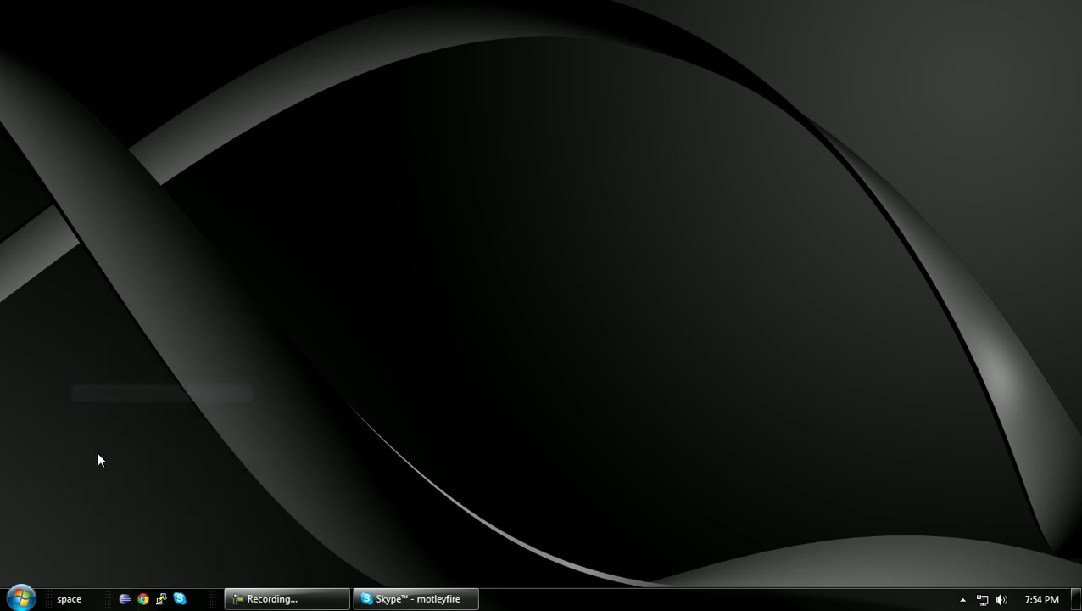
right_click(86, 598)
click(98, 410)
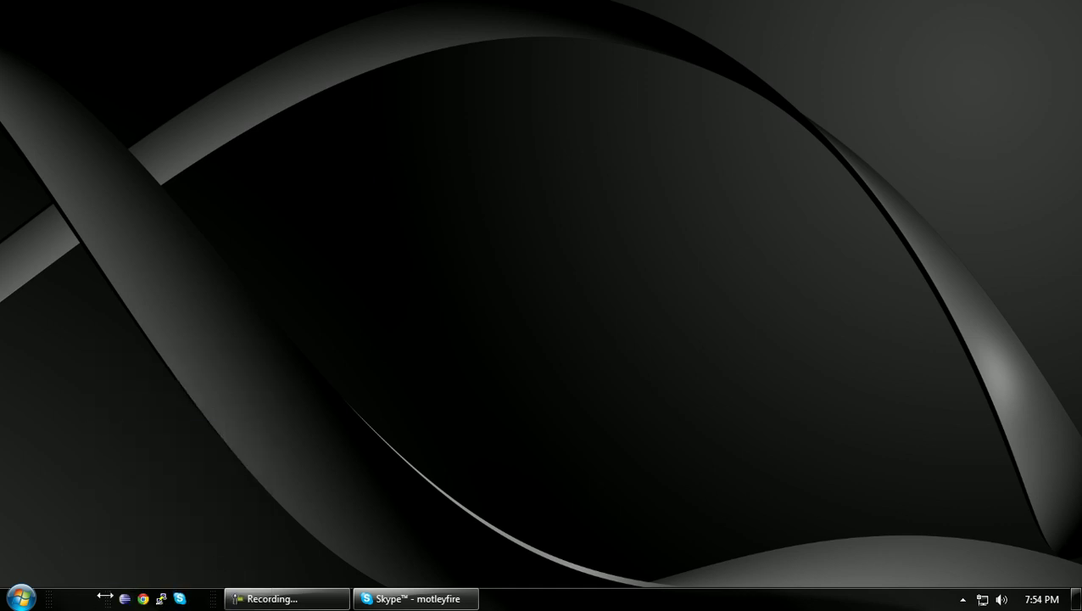
- Slide the quick-launch icons left toward the Start button, fine-tuning their position
drag(104, 597, 76, 597)
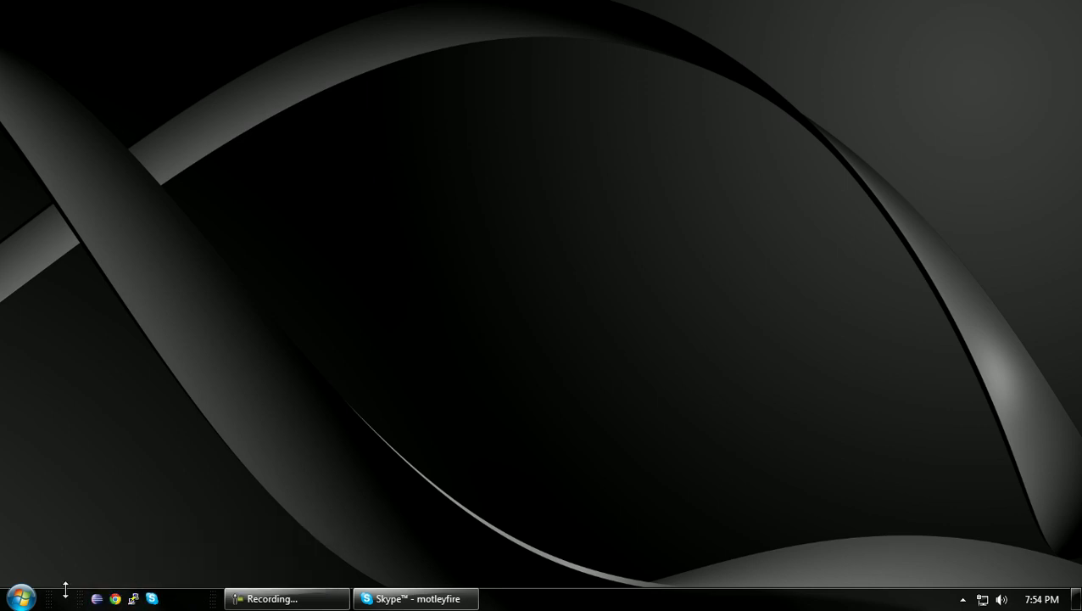
drag(80, 595, 62, 589)
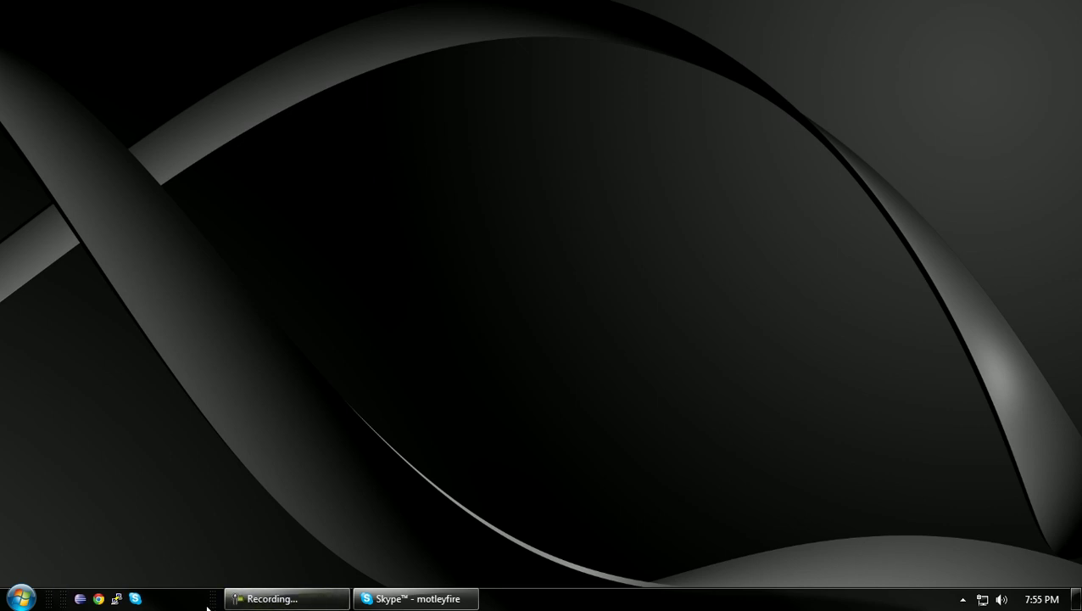
drag(59, 600, 64, 600)
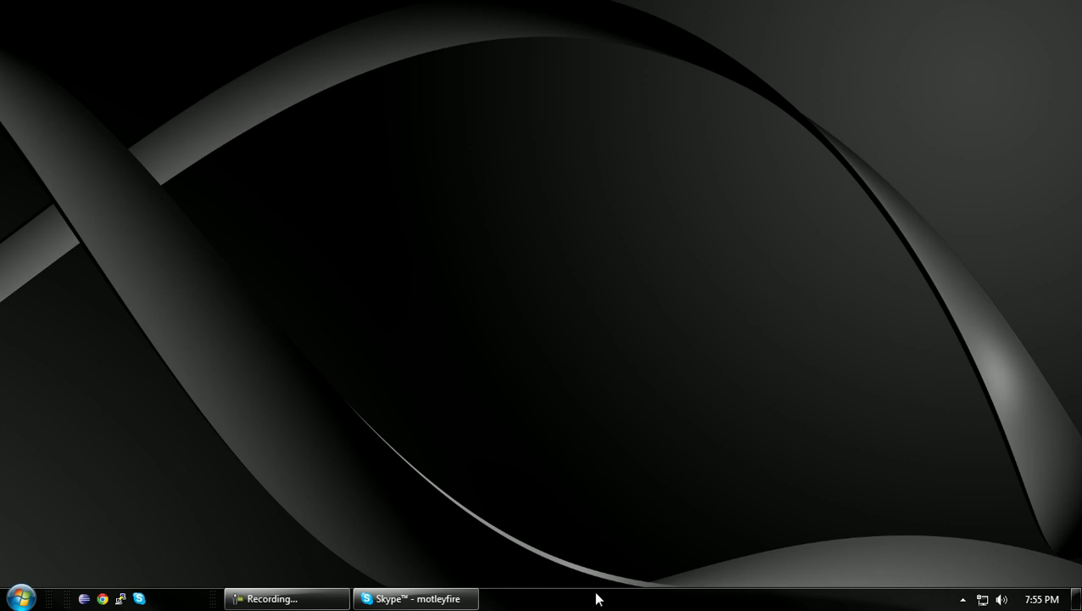
- Pull the window buttons closer to the quick-launch icons and leave the taskbar unlocked
right_click(608, 599)
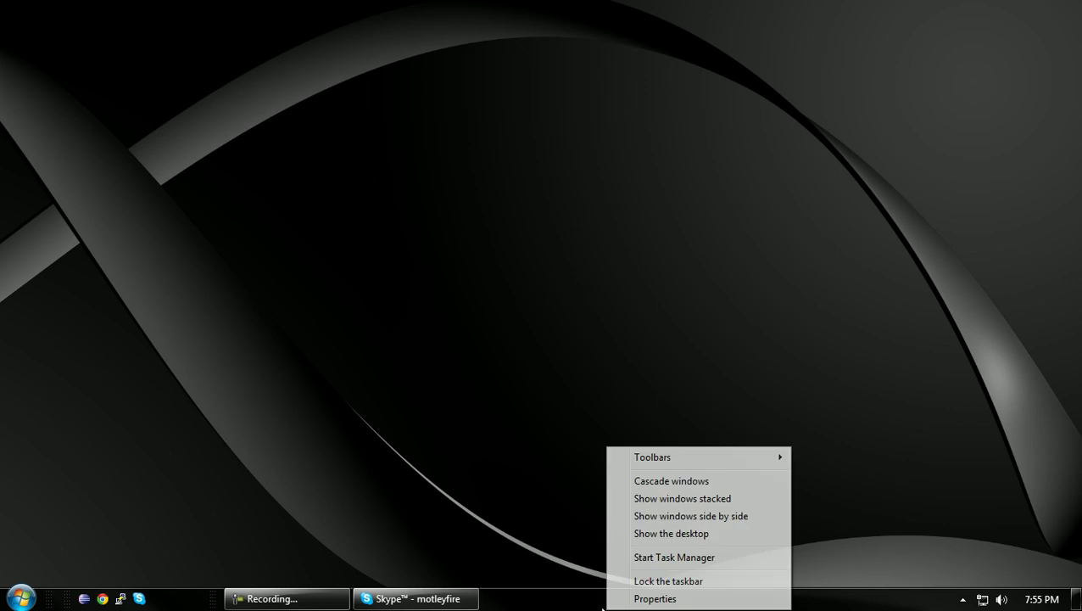
click(491, 606)
drag(214, 599, 166, 591)
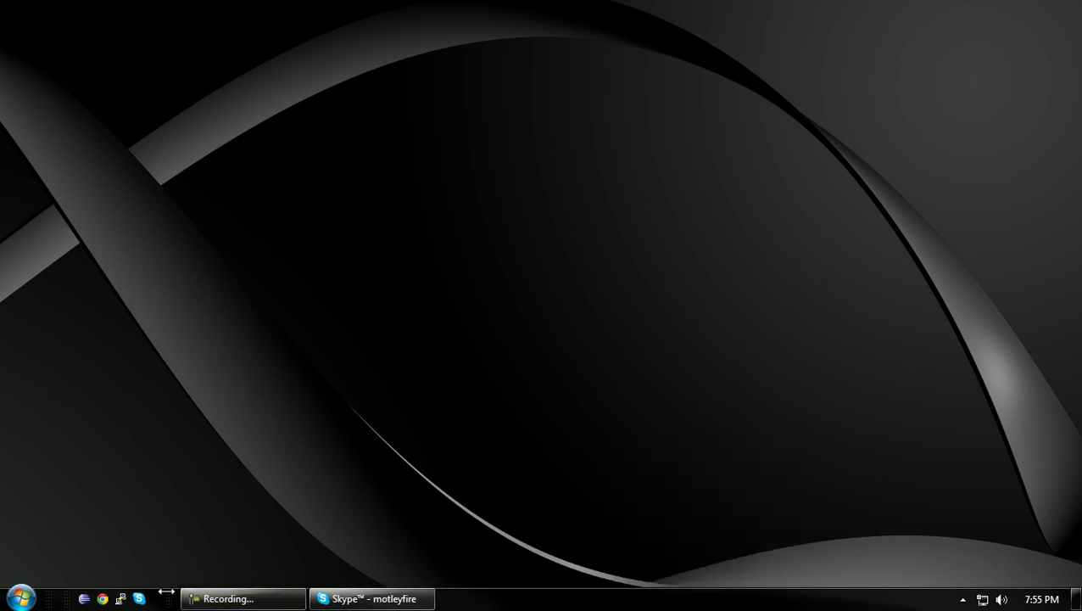
right_click(551, 599)
click(574, 568)
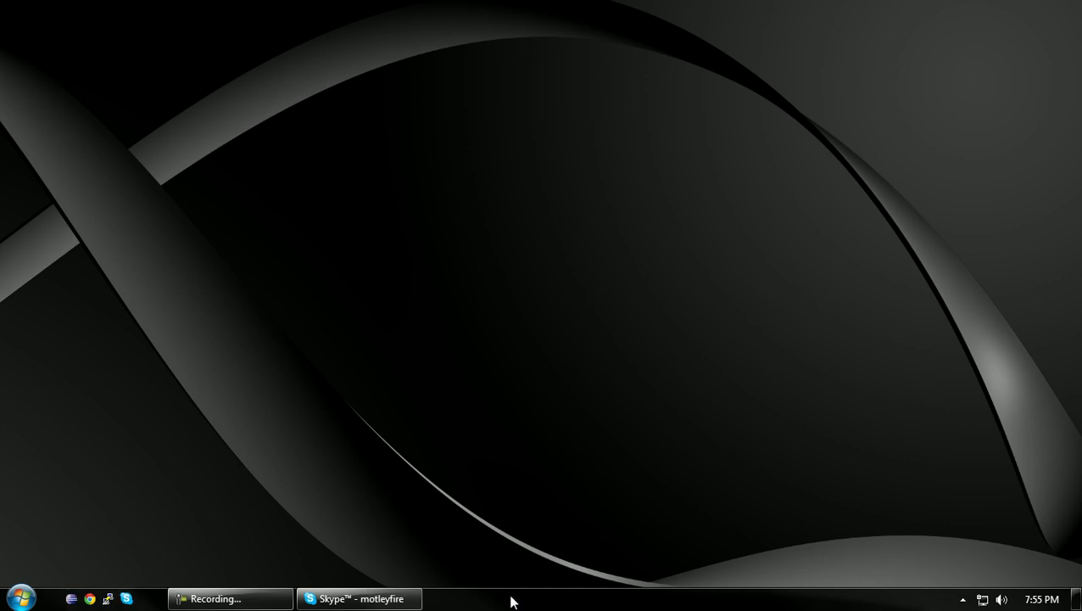
right_click(547, 602)
click(572, 564)
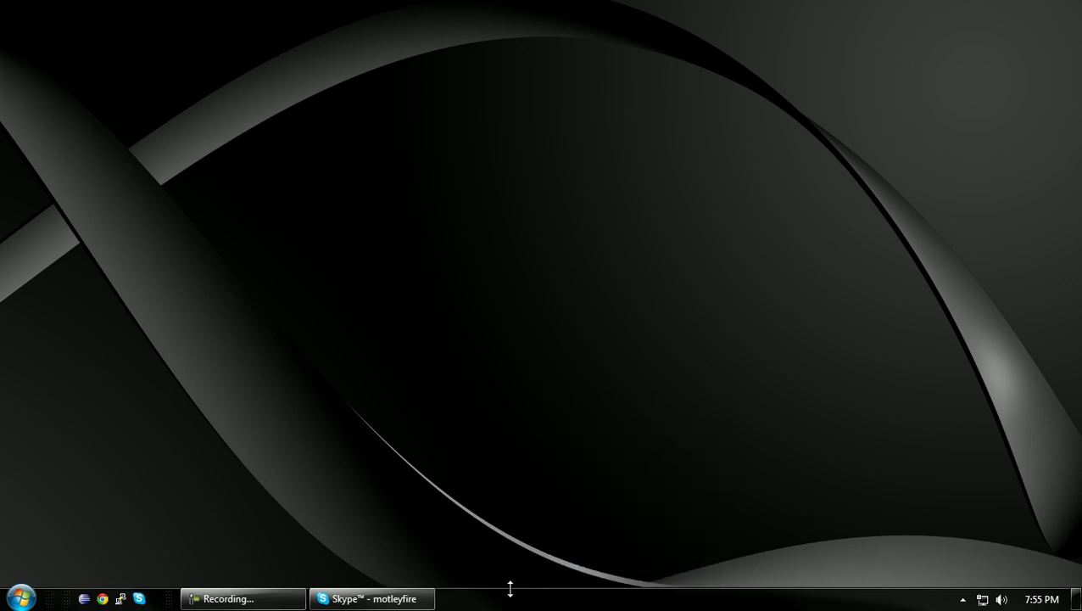
- Raise the taskbar to double height and narrow quick-launch so its icons stack two-by-two
drag(505, 571, 505, 552)
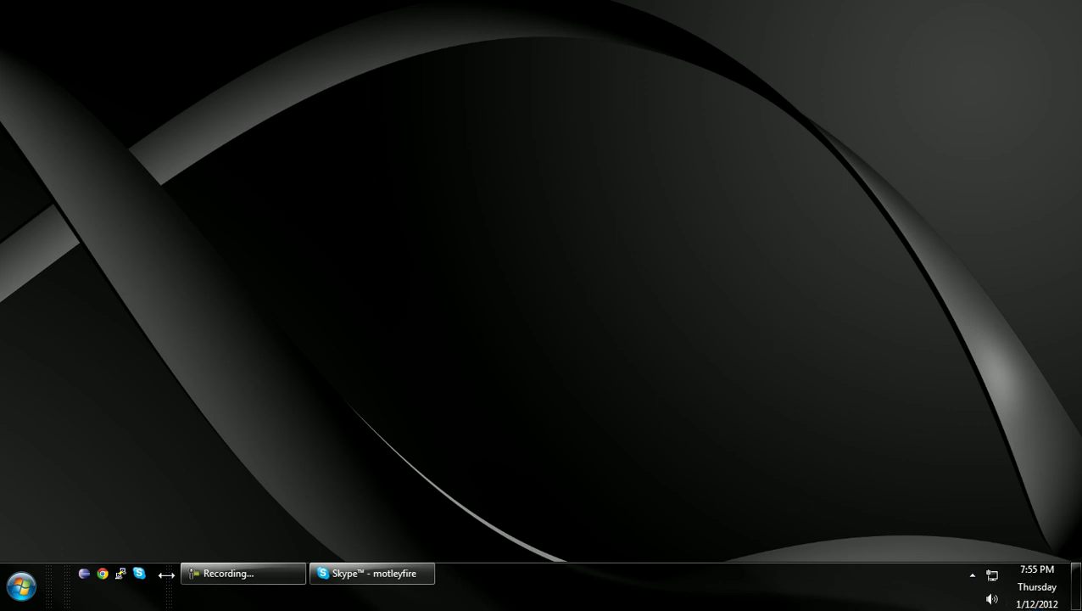
drag(167, 574, 134, 577)
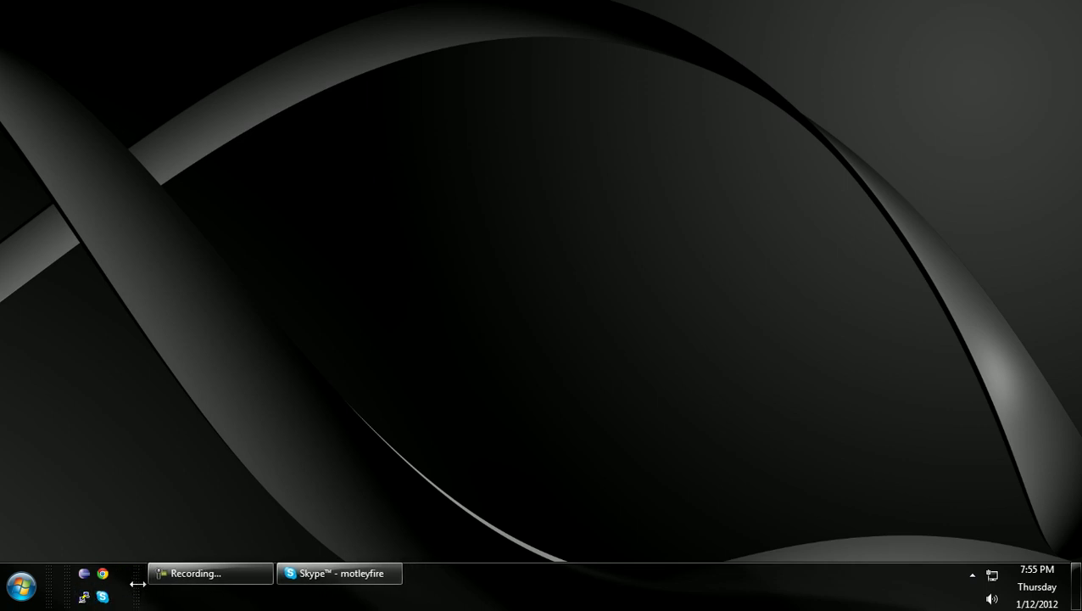
drag(134, 580, 124, 581)
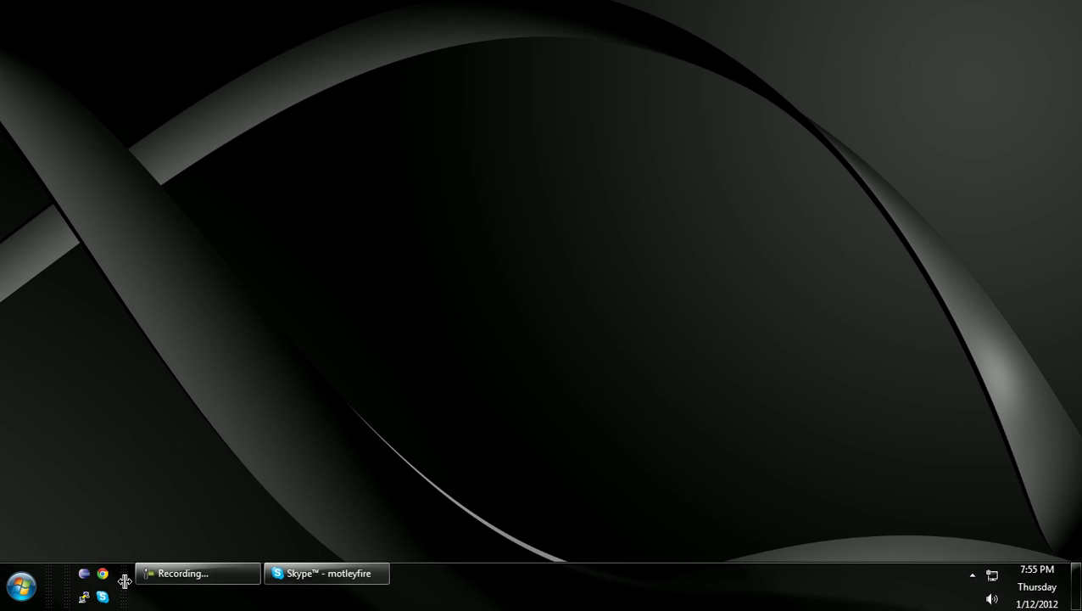
- Check 'Lock the taskbar' on the double-height layout, then reopen the taskbar menu
right_click(441, 587)
click(463, 552)
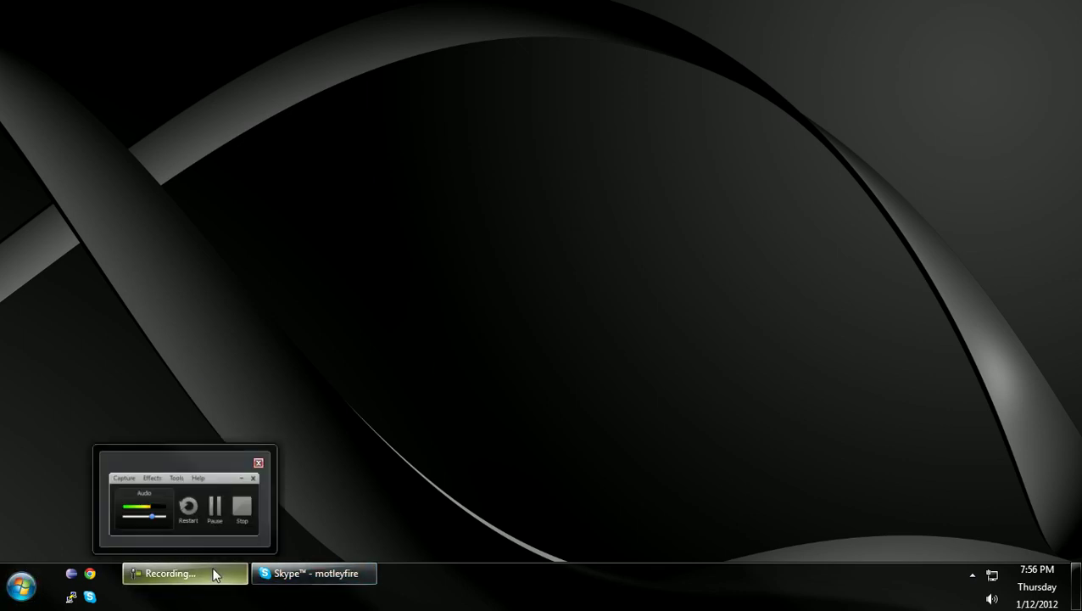
right_click(539, 591)
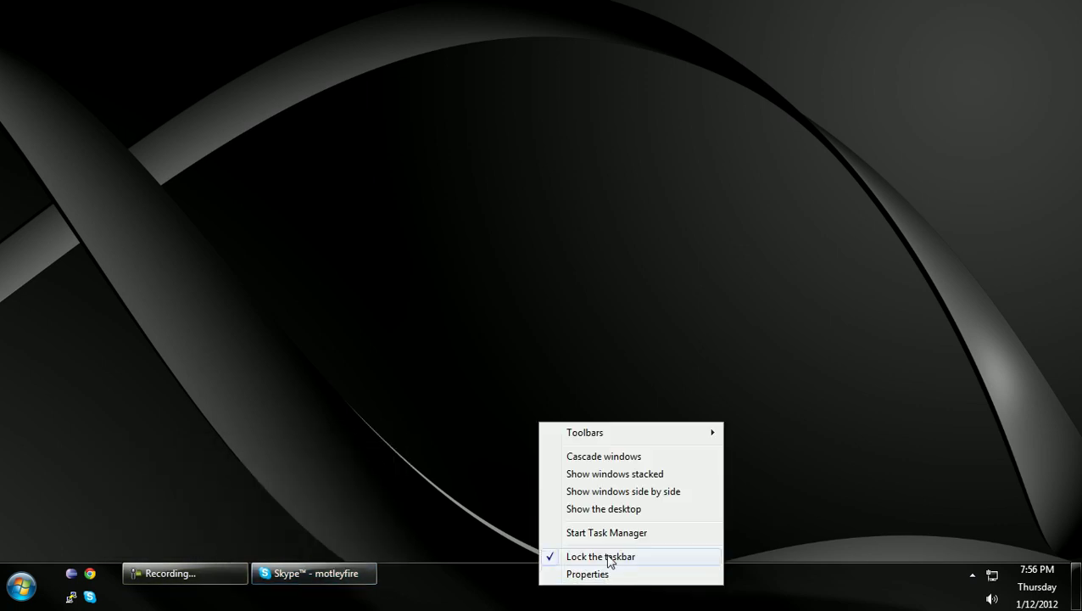
- Open Personalize from the desktop menu, then move and shrink the Personalization window
click(487, 422)
right_click(486, 423)
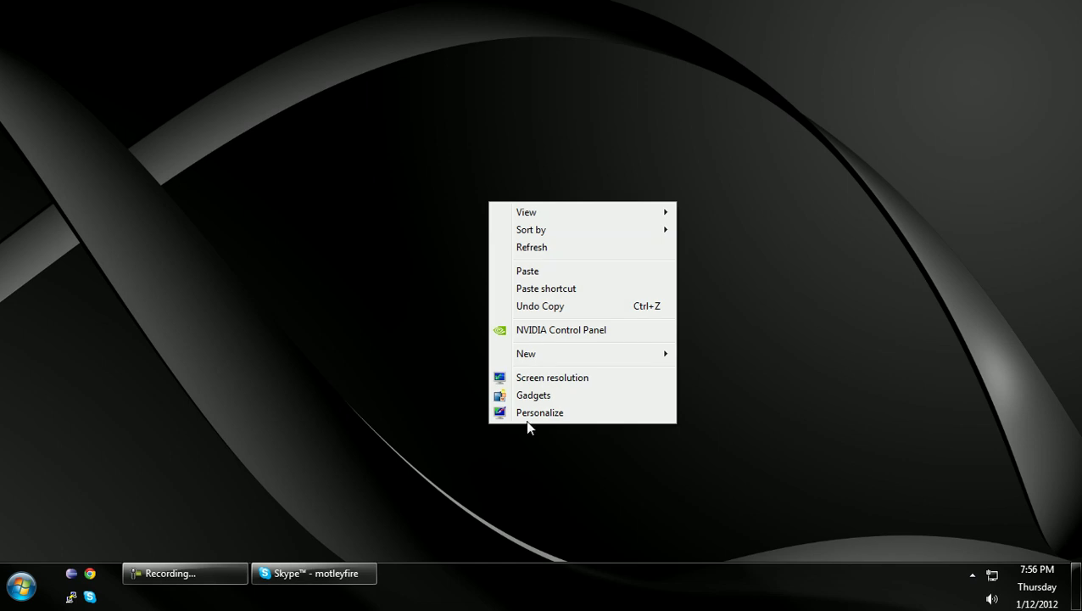
click(525, 419)
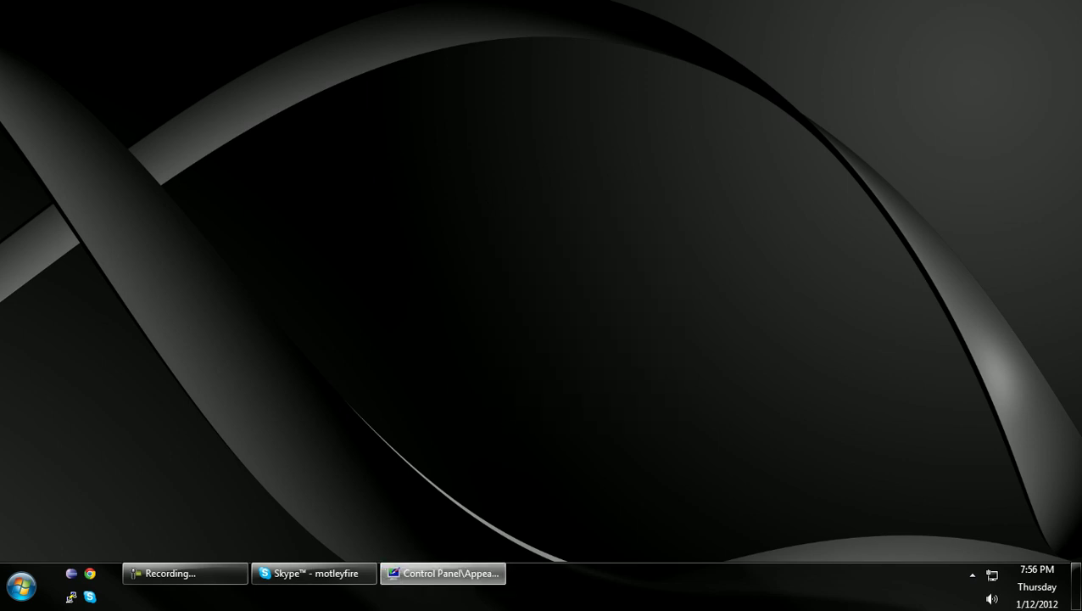
drag(212, 34, 750, 61)
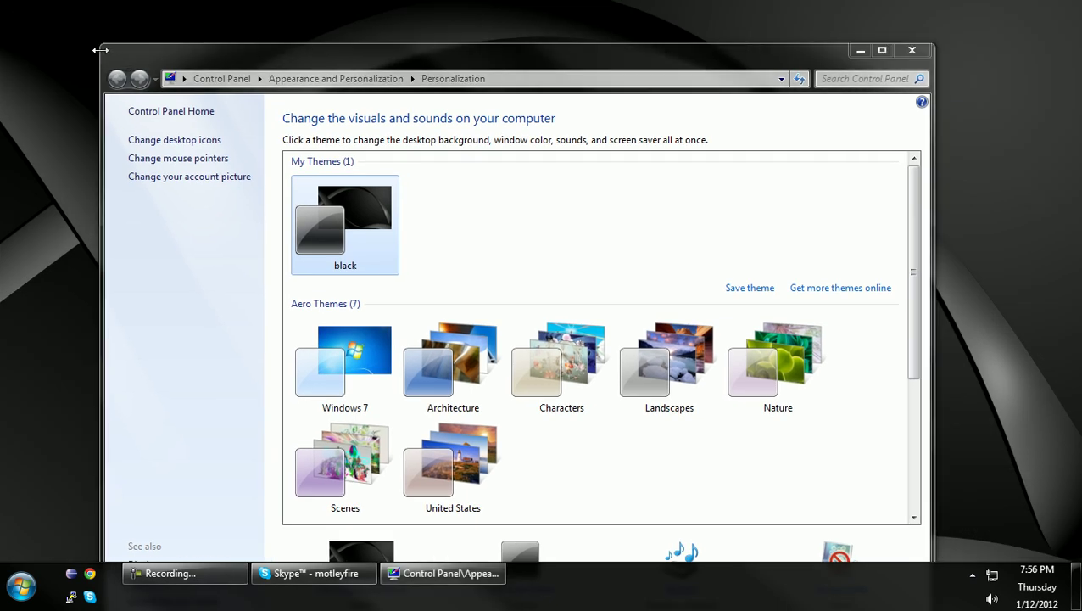
drag(100, 50, 294, 216)
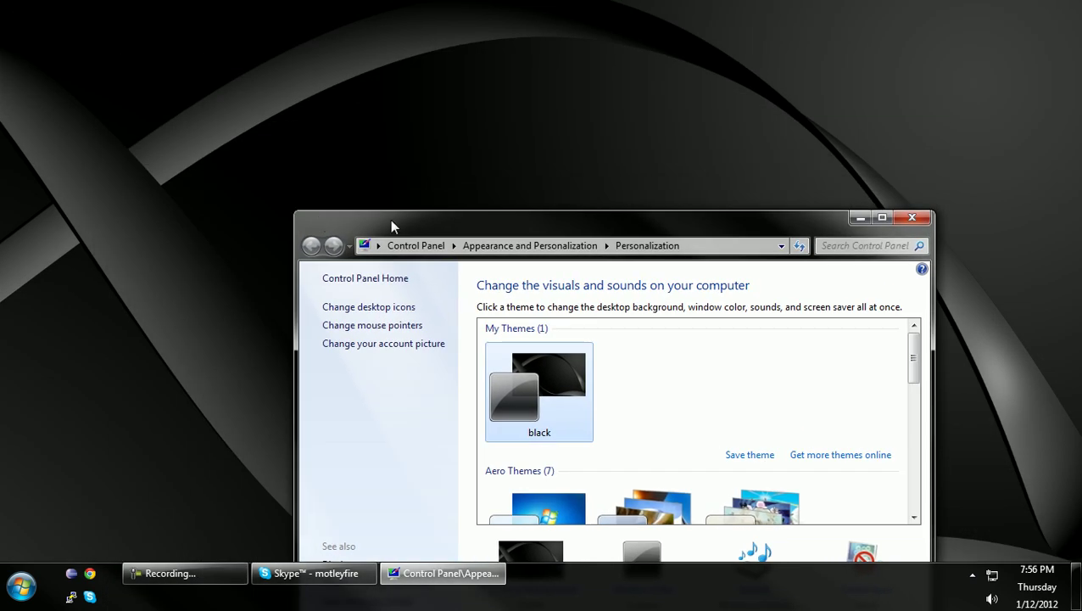
drag(391, 219, 267, 100)
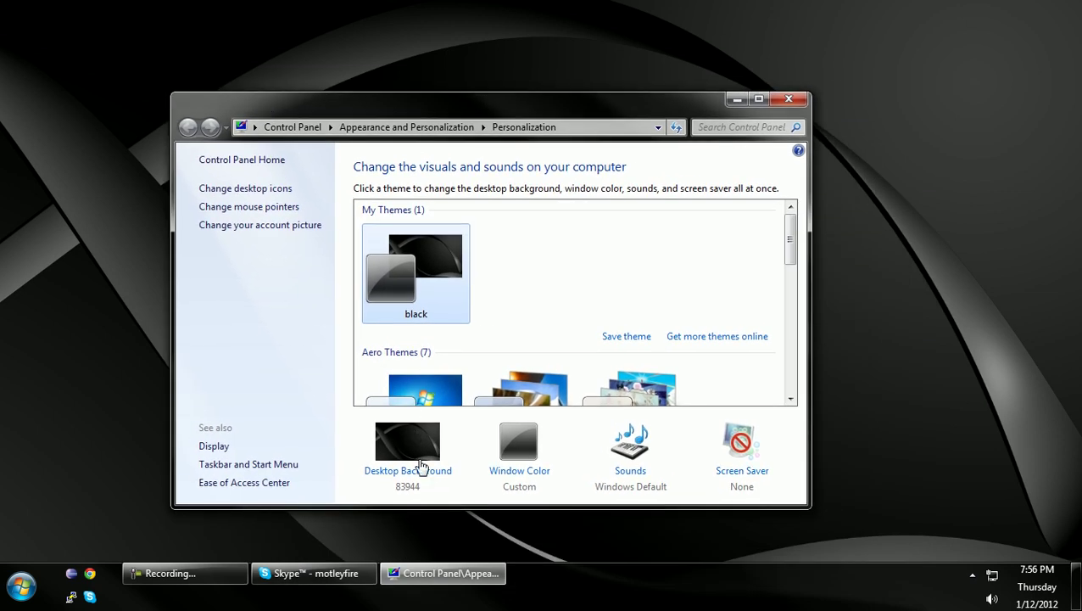
- In Window Color, disable transparency, choose Twilight and show the color mixer
click(514, 442)
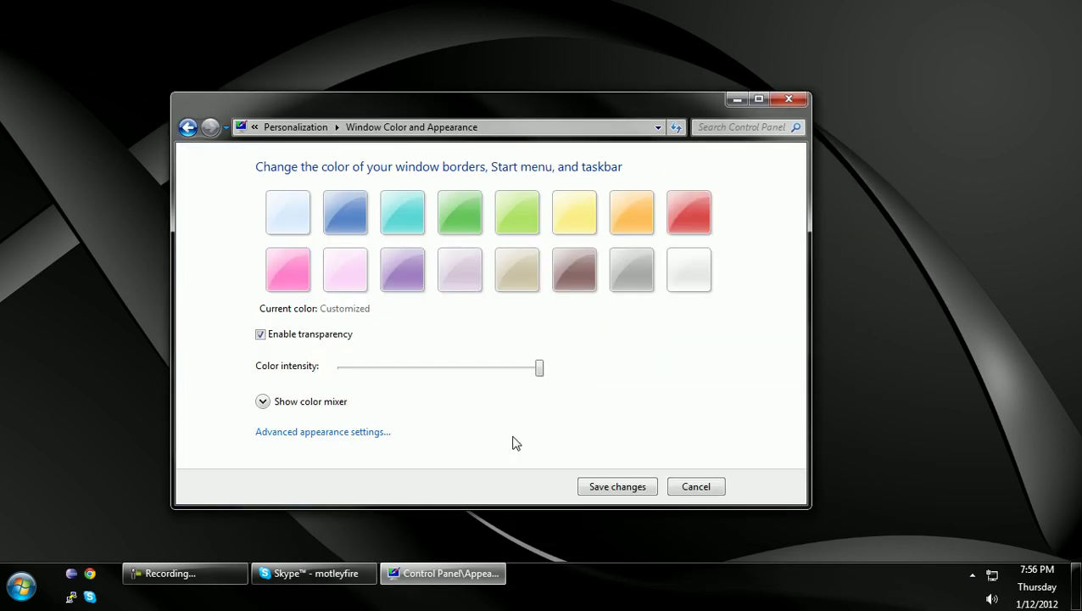
click(261, 335)
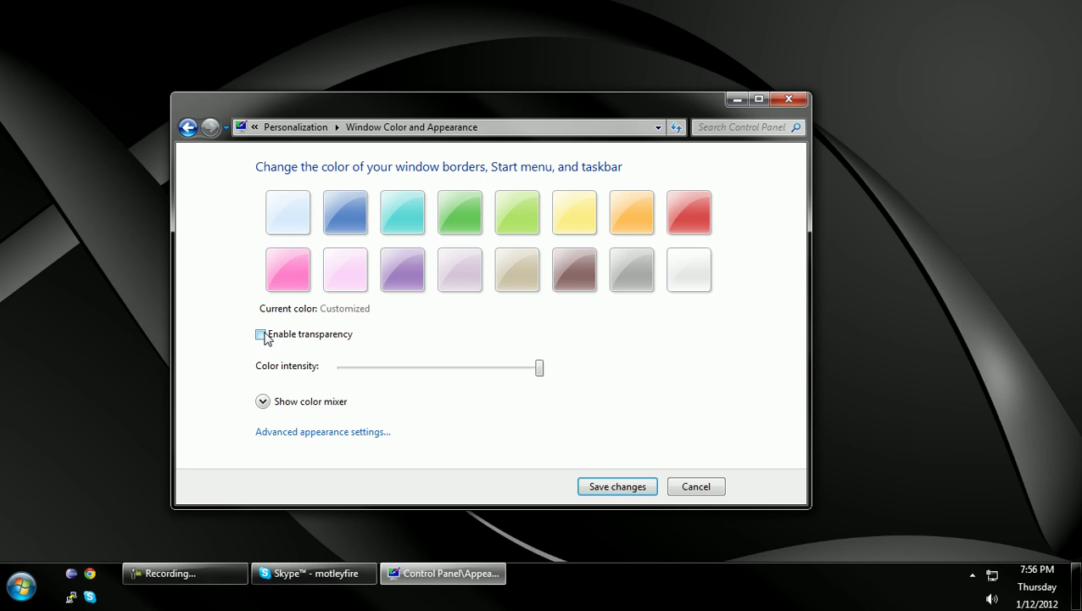
click(345, 216)
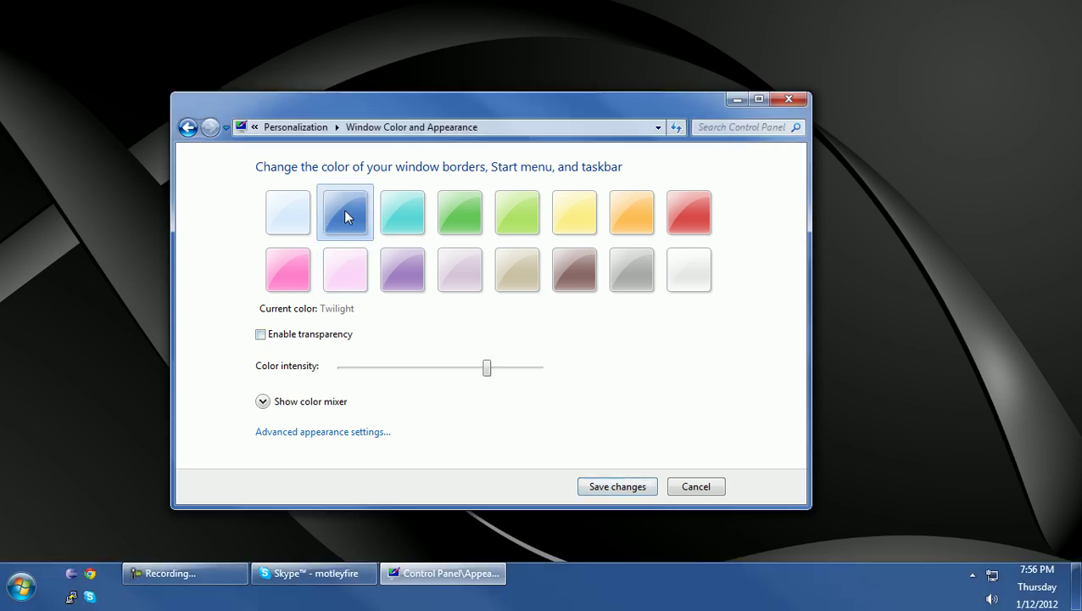
click(263, 402)
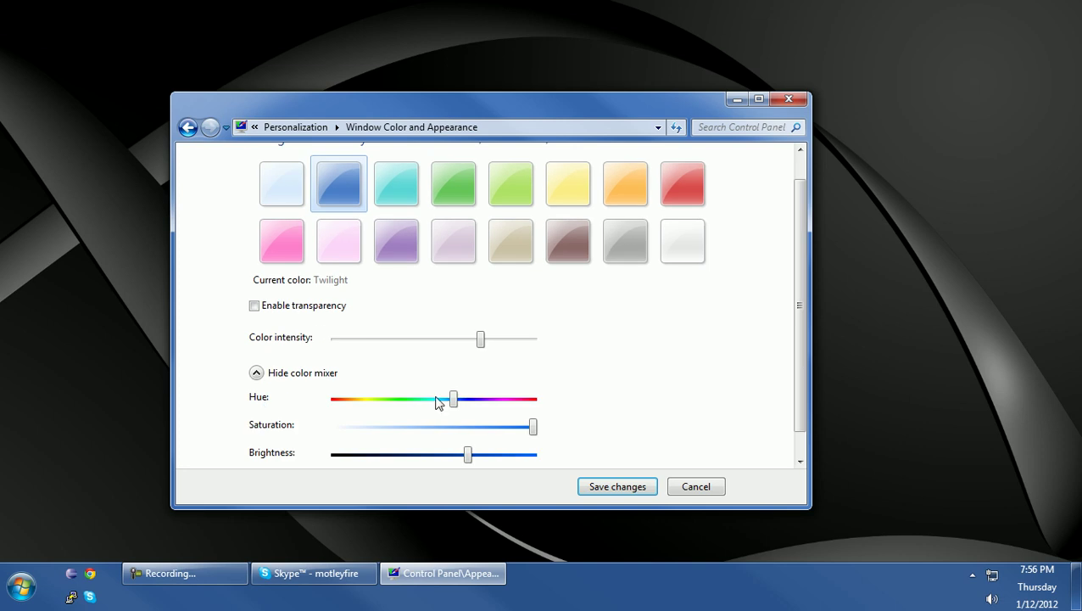
- Tune the blue's hue, saturation and brightness sliders, then save the changes
drag(456, 405, 461, 407)
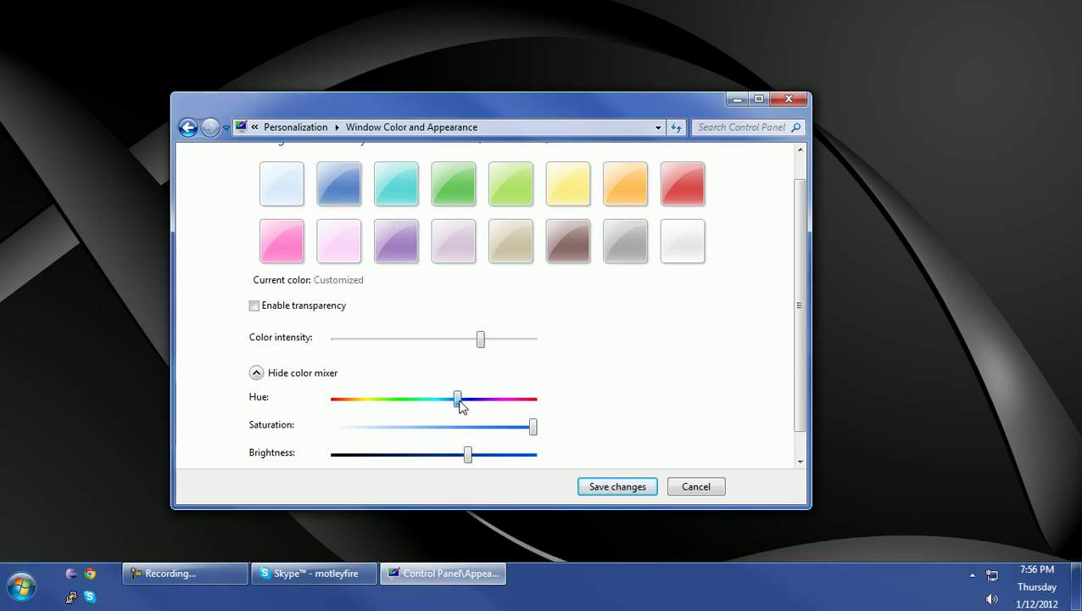
drag(798, 273, 797, 310)
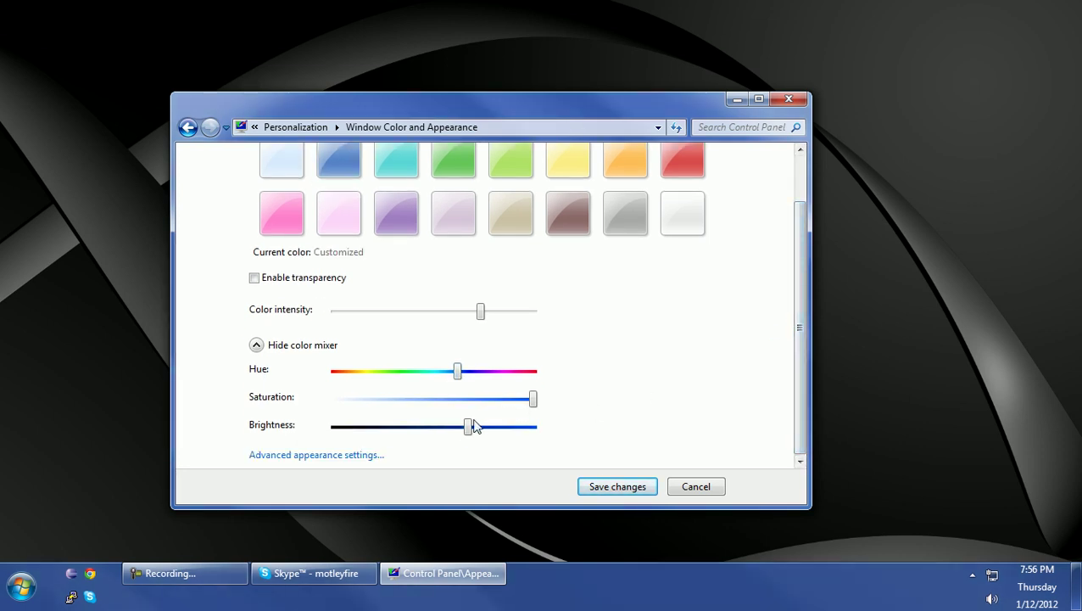
drag(472, 432, 495, 431)
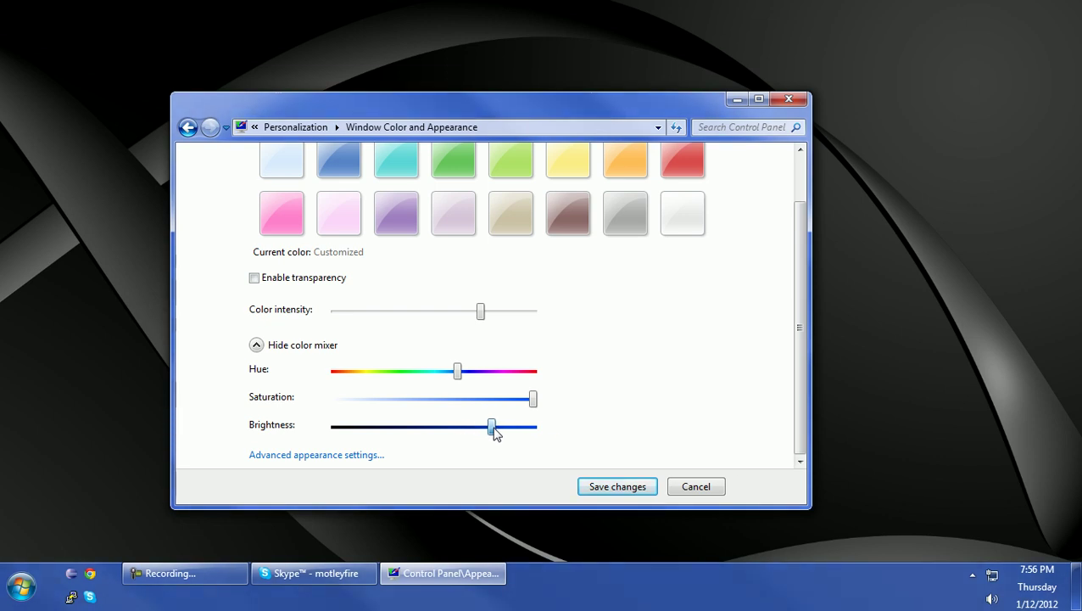
mouse_move(459, 372)
mouse_down()
mouse_move(472, 374)
mouse_move(461, 376)
mouse_up()
drag(492, 429, 582, 411)
drag(460, 379, 470, 379)
drag(480, 319, 553, 319)
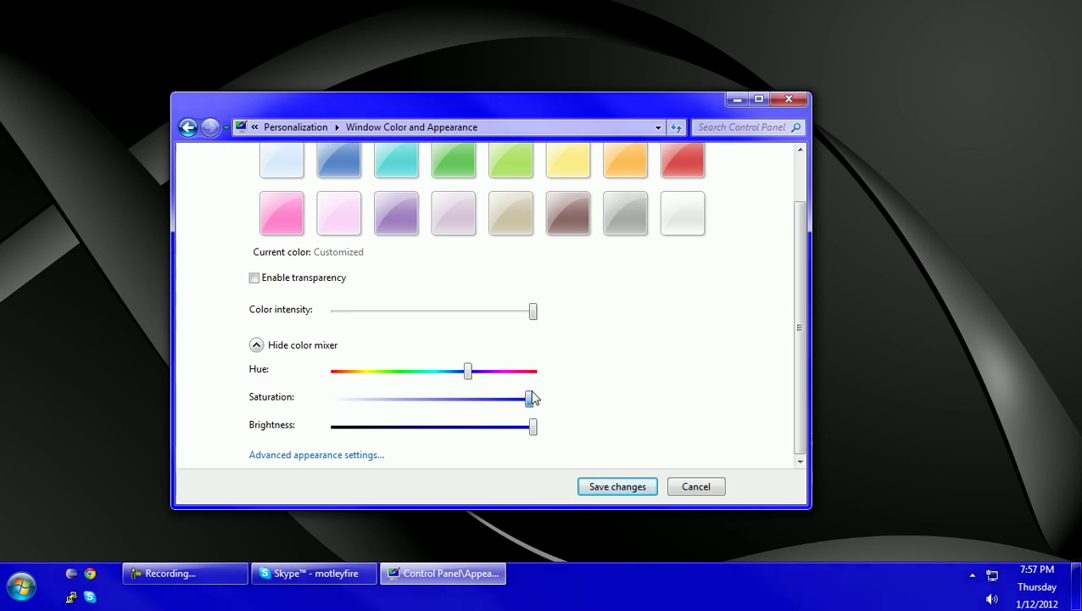
drag(530, 401, 519, 431)
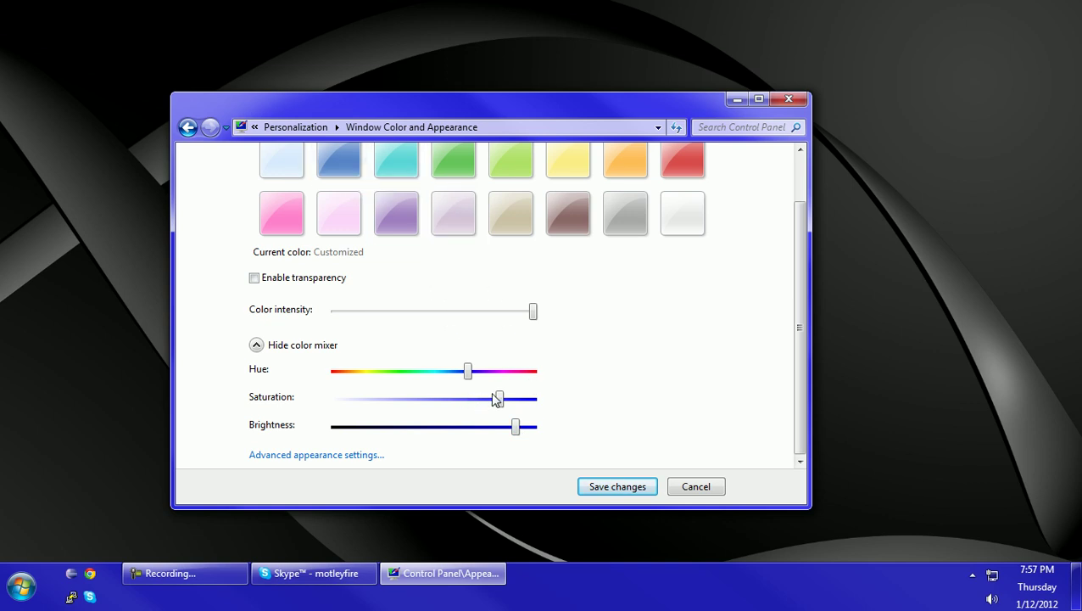
drag(500, 403, 466, 375)
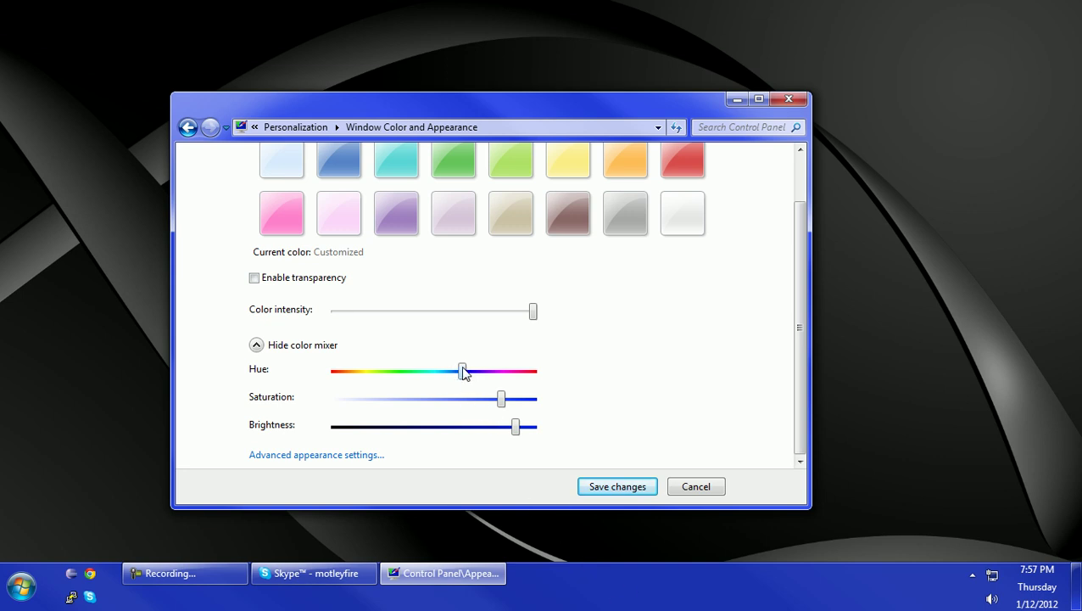
drag(463, 374, 464, 372)
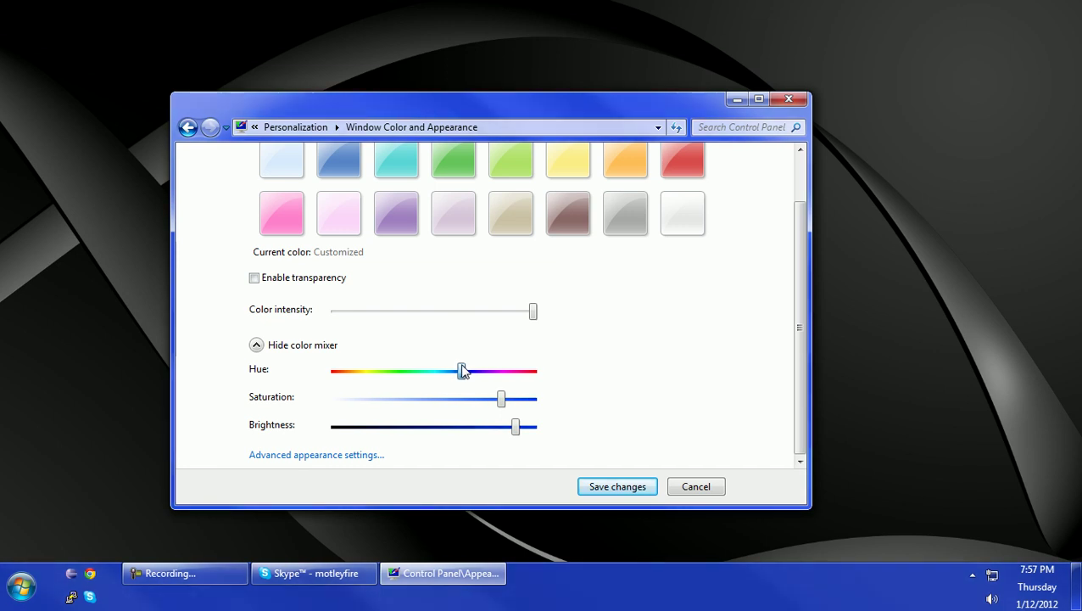
click(601, 487)
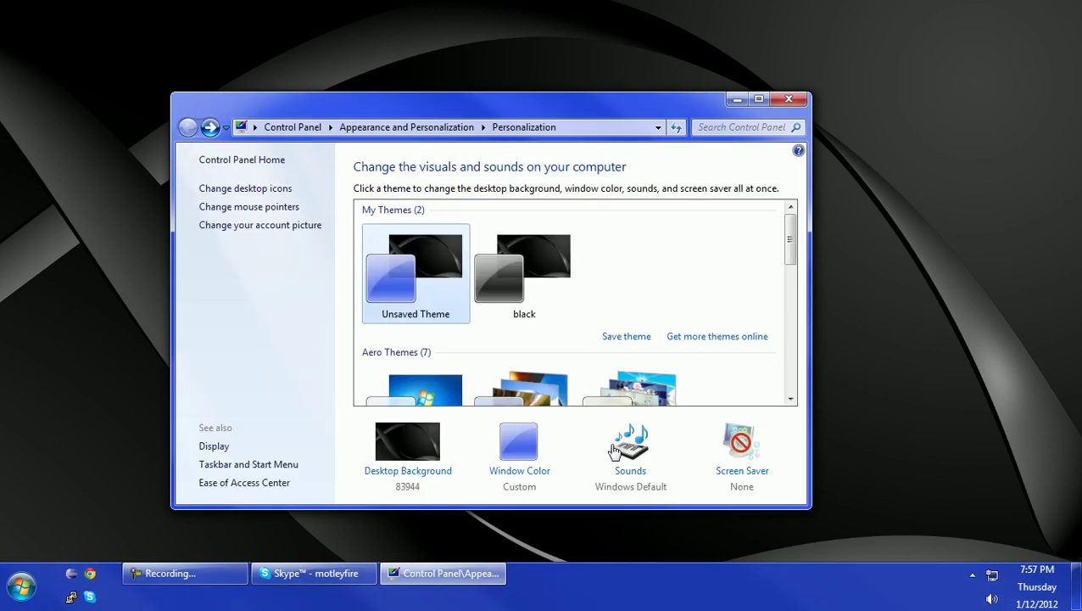
- Close Control Panel and swap the Recording button past Skype, then move it back
click(412, 455)
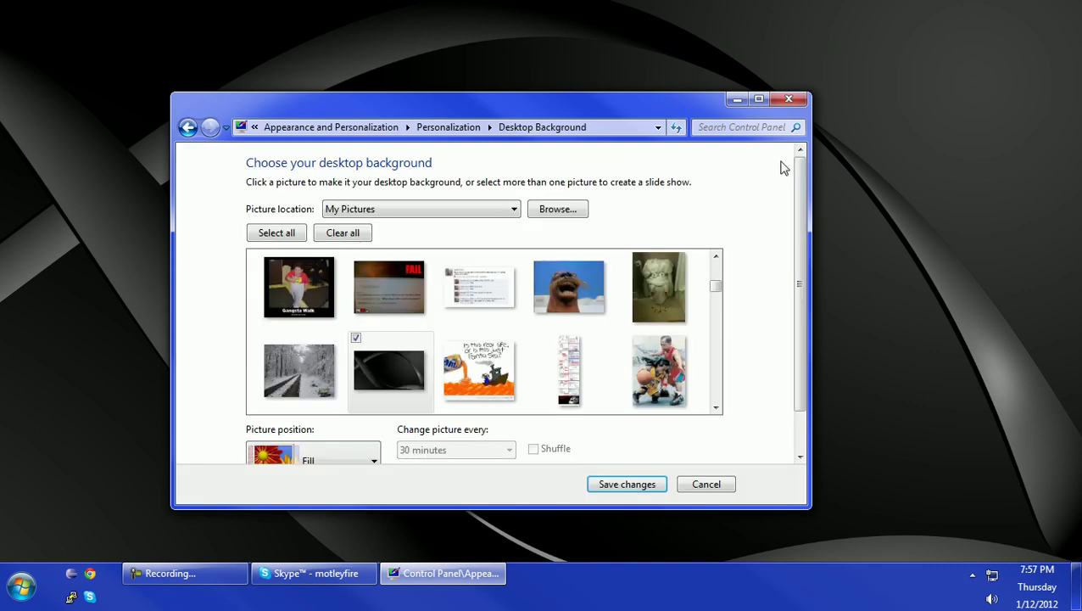
click(790, 100)
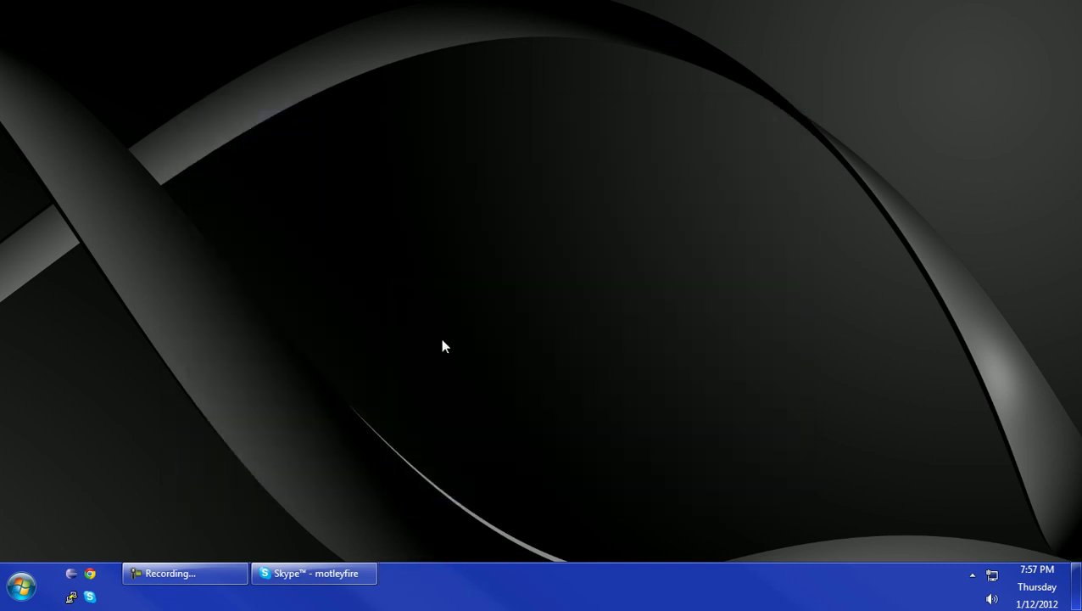
drag(205, 582, 346, 582)
drag(240, 582, 170, 580)
click(90, 574)
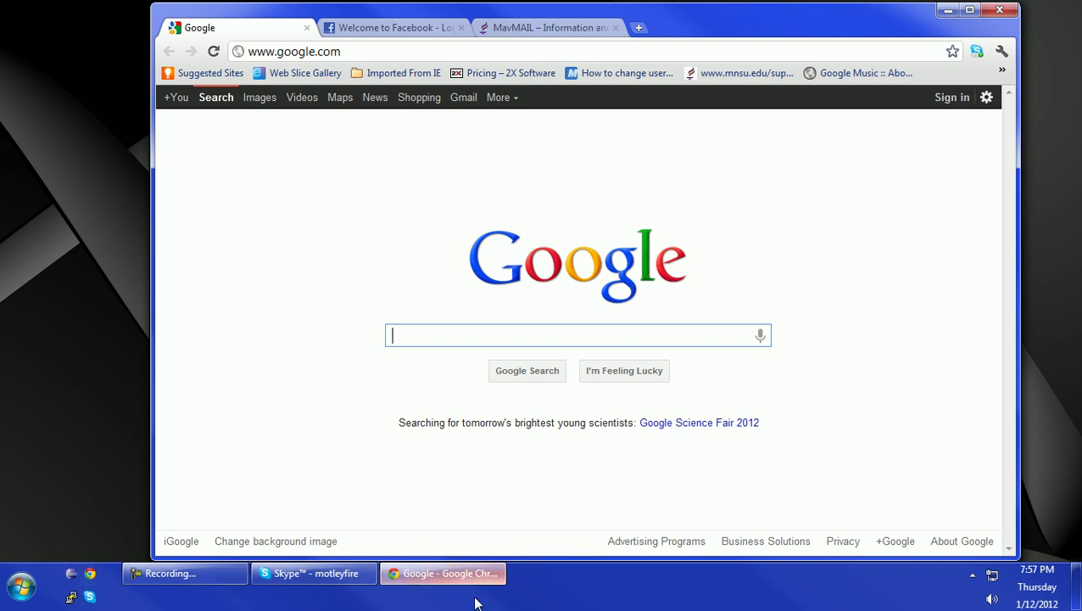
click(91, 574)
click(88, 574)
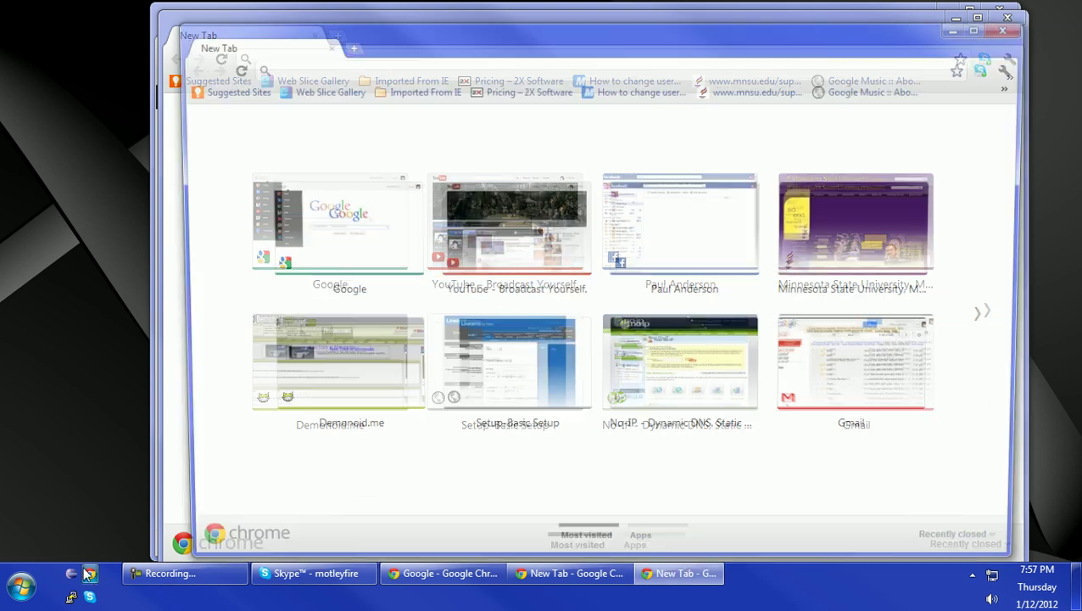
click(1003, 32)
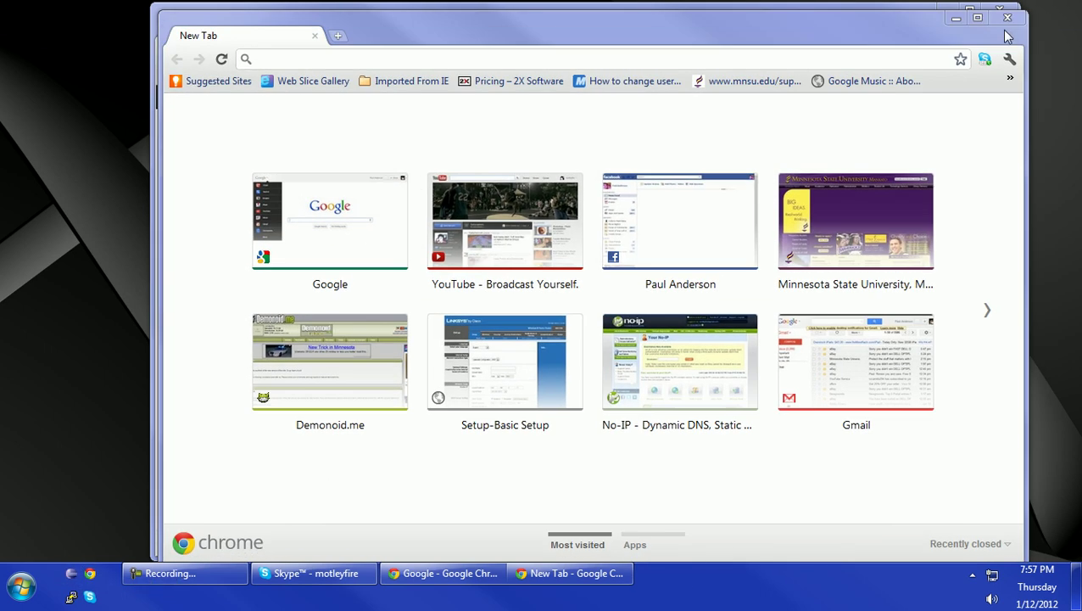
click(1008, 18)
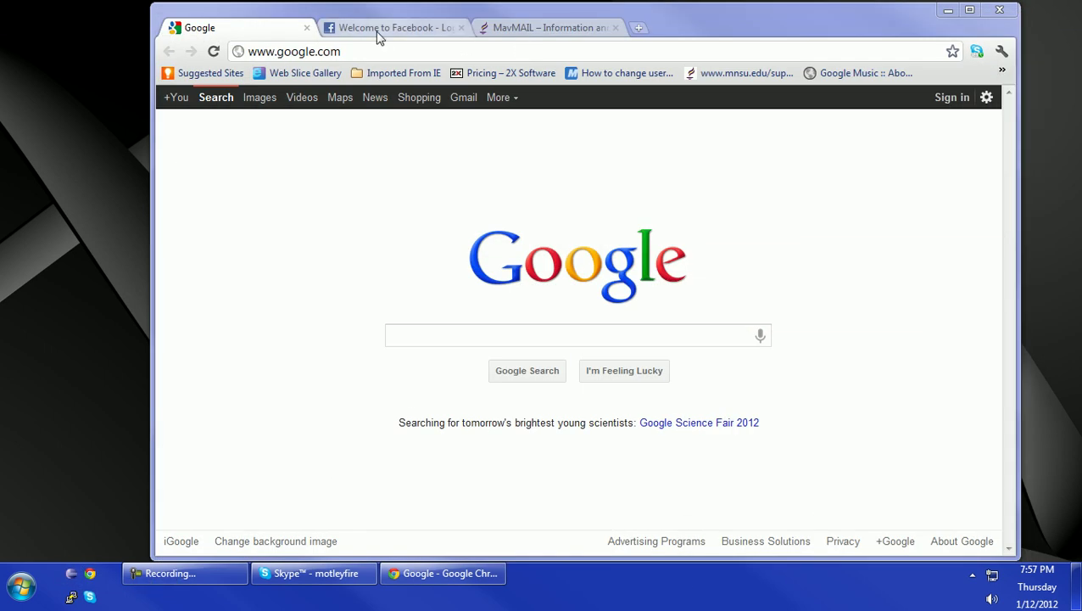
click(616, 28)
click(432, 51)
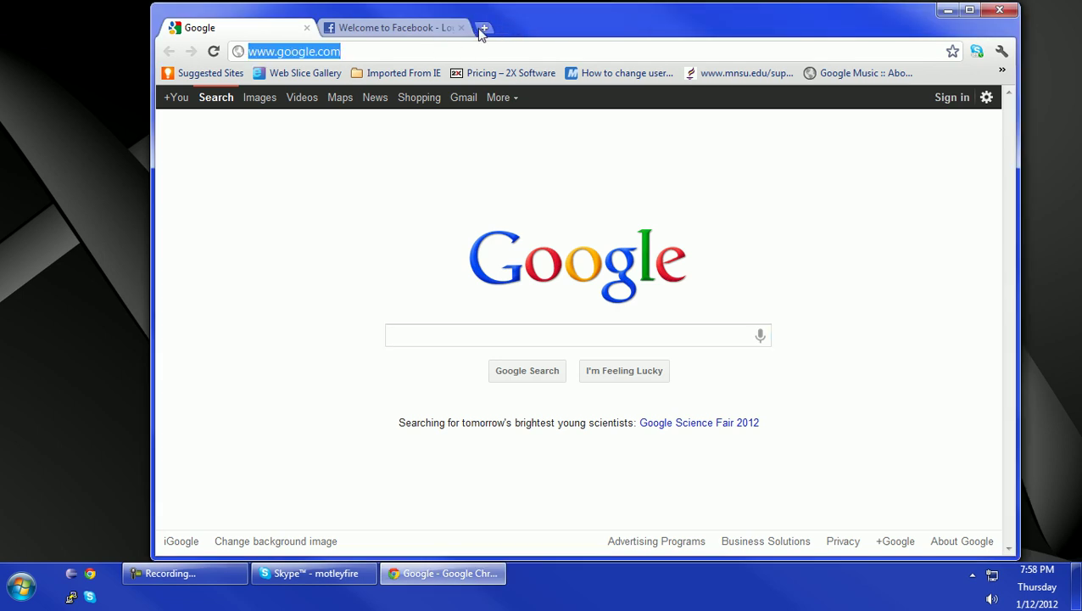
click(484, 27)
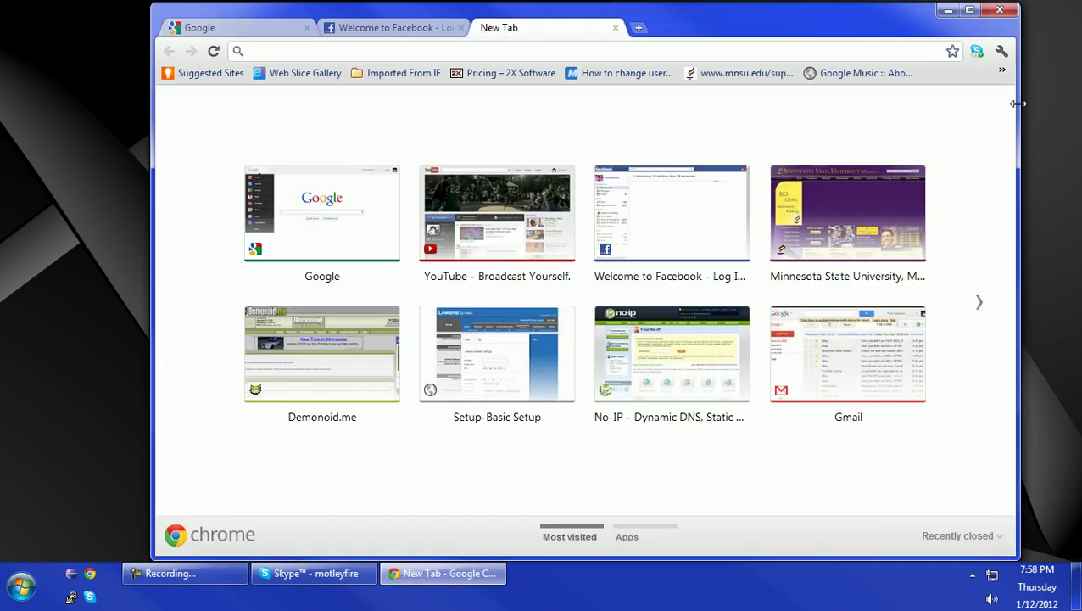
click(998, 12)
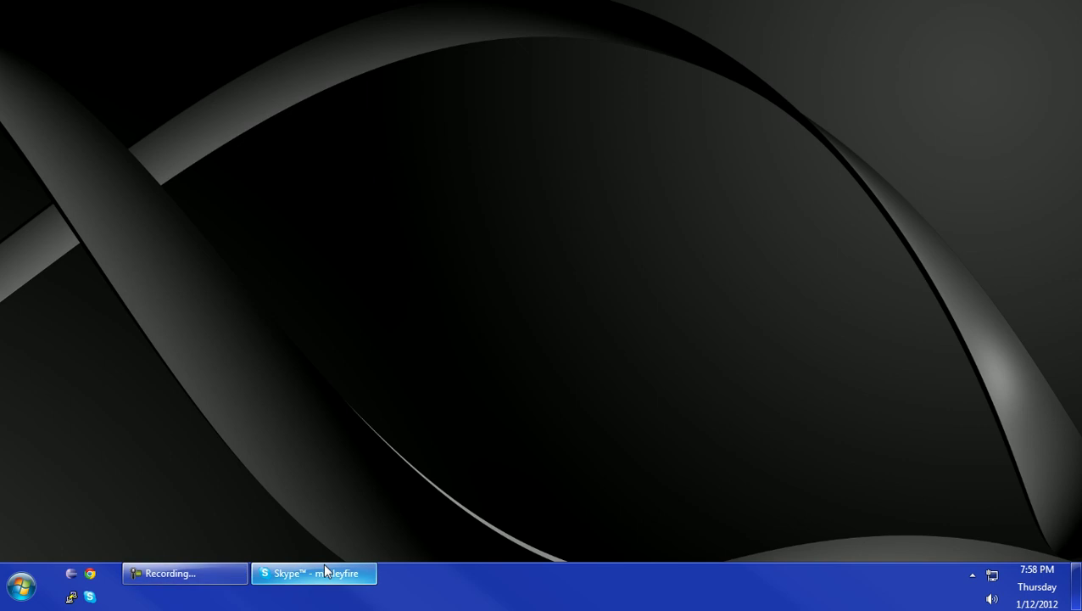
mouse_move(324, 564)
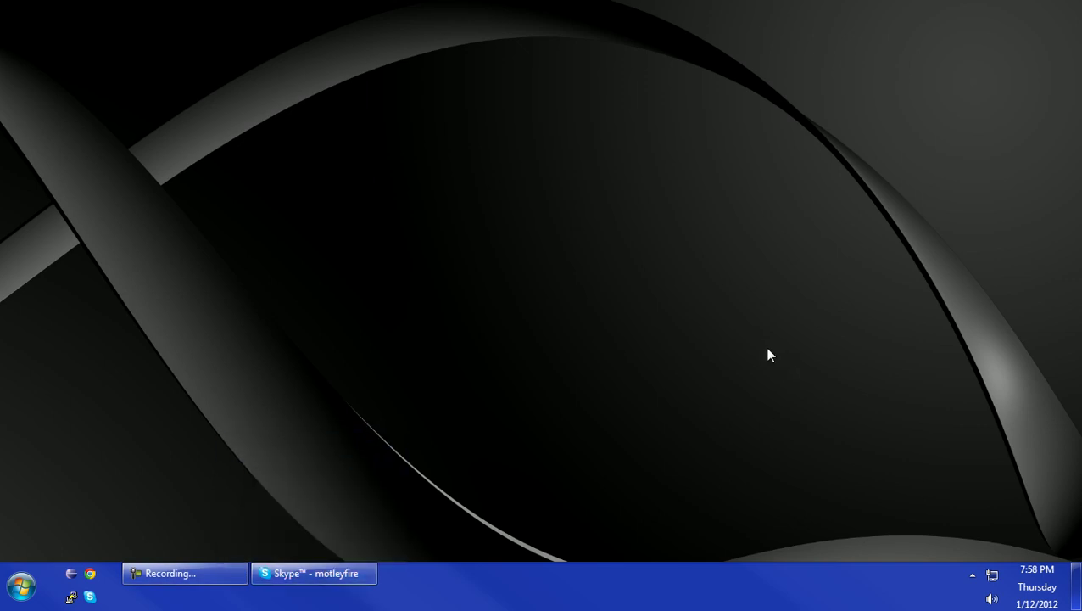